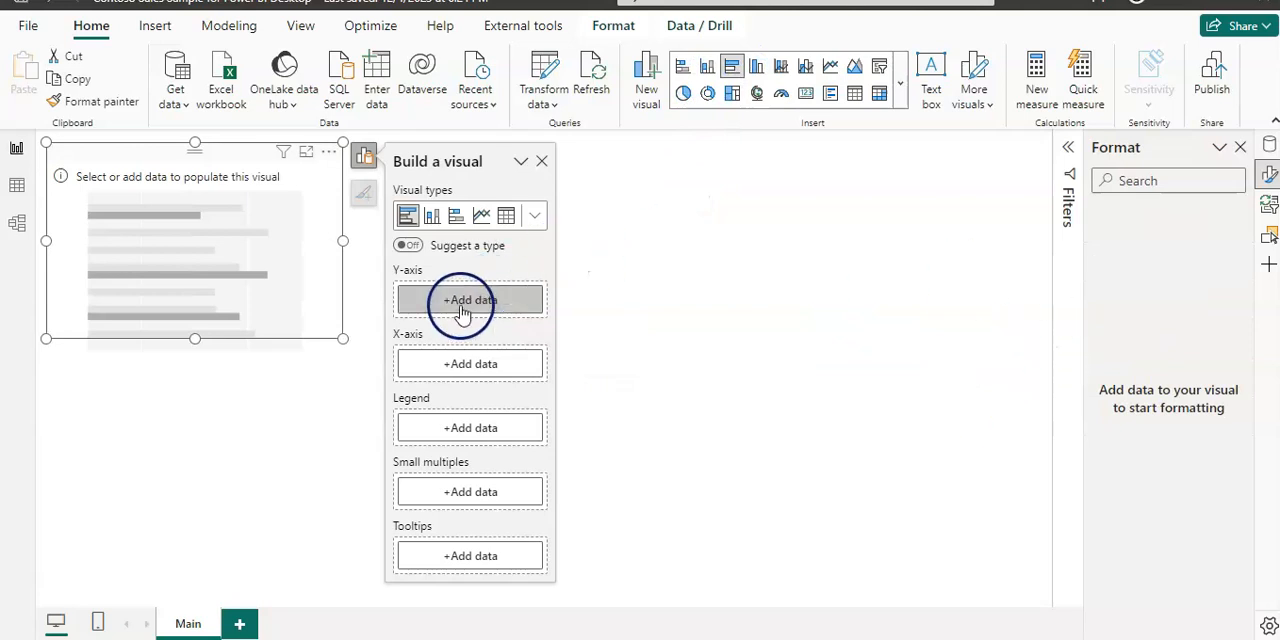
Step: Assign ChannelName from the Channel table to the bar chart's Y-axis and the Total Sales measure to its X-axis
left_click(461, 302)
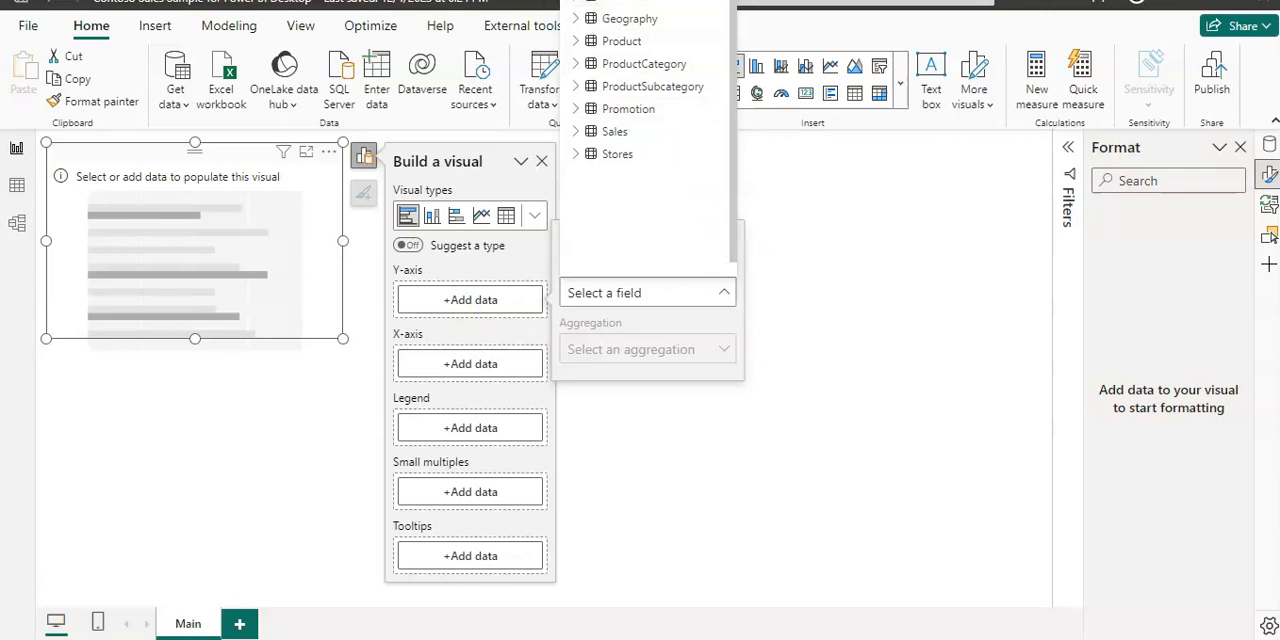
left_click(580, 10)
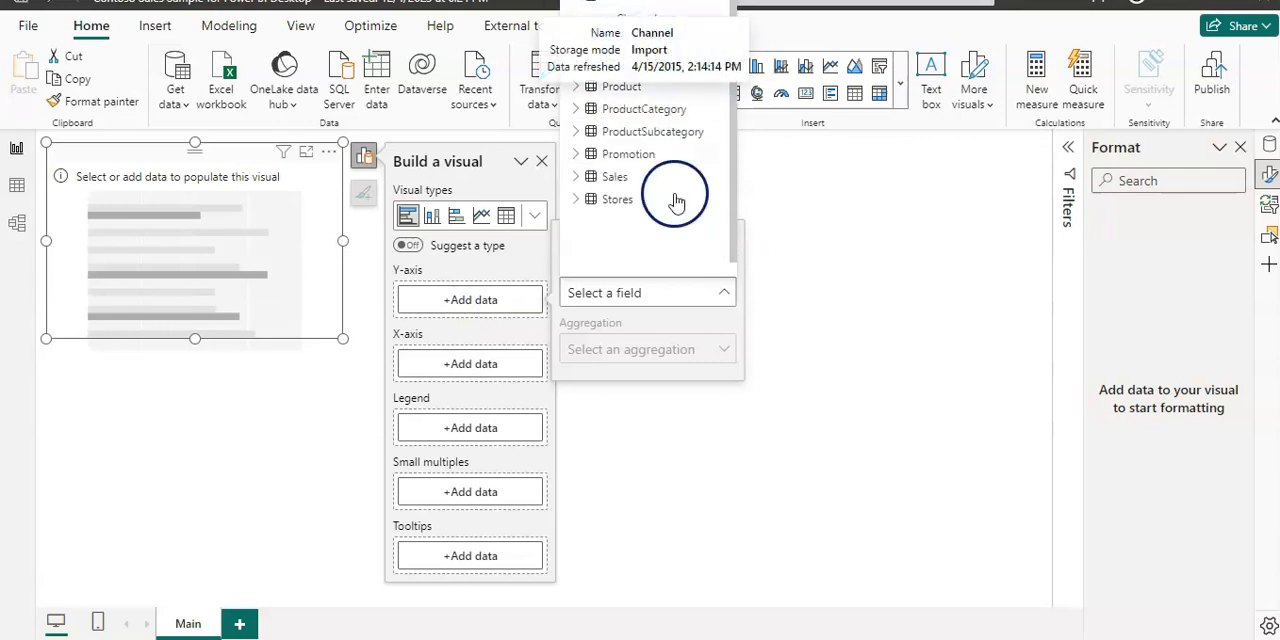
left_click(655, 41)
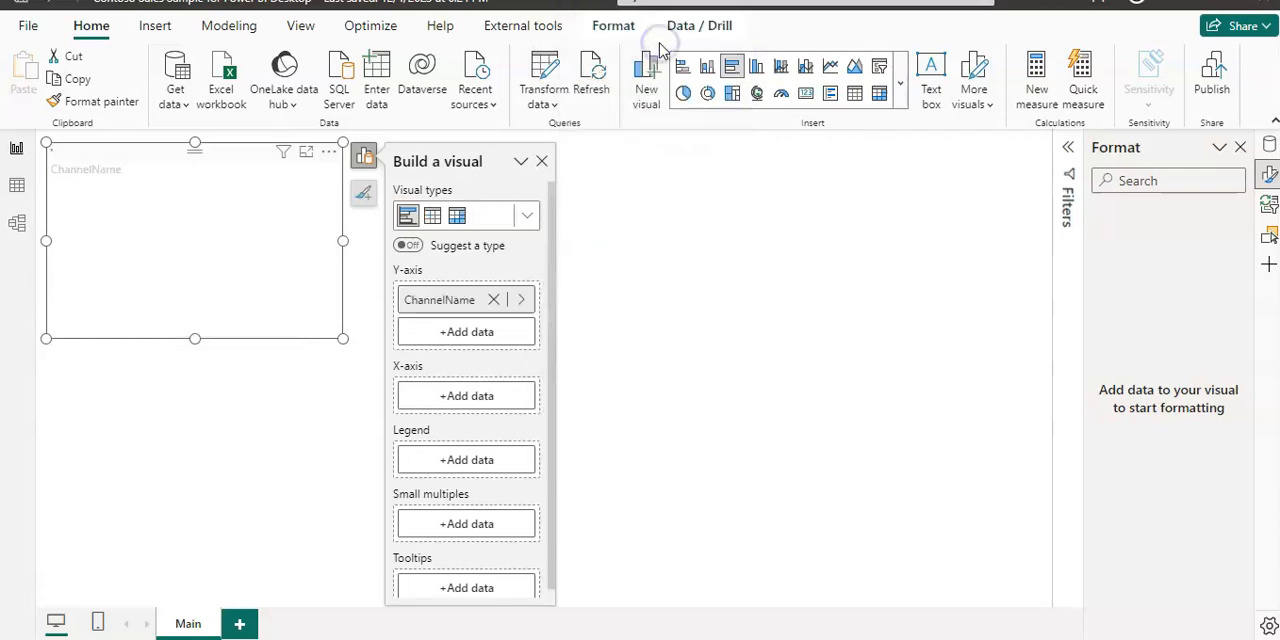
left_click(461, 397)
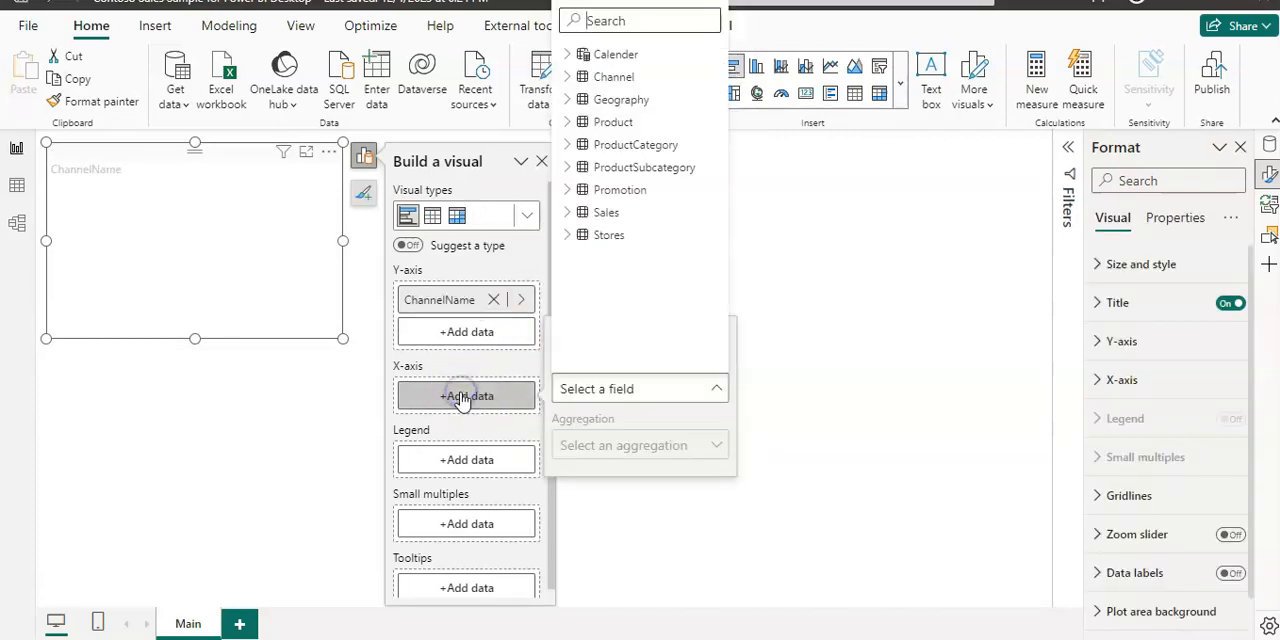
left_click(567, 216)
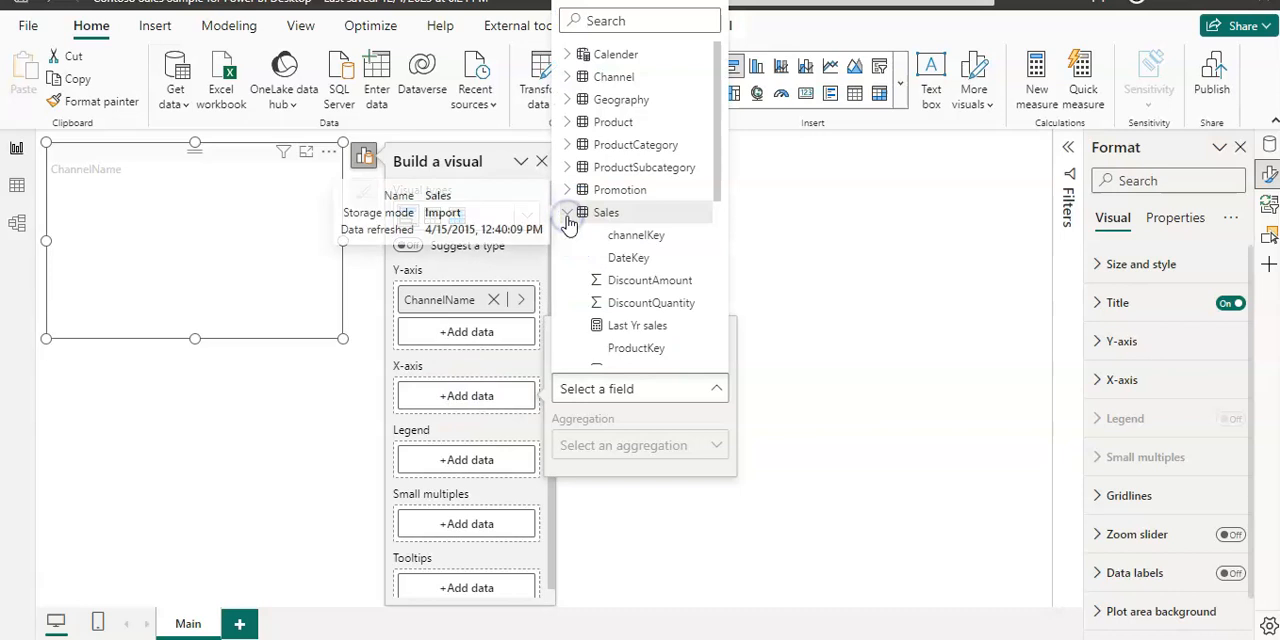
left_click_drag(718, 186, 716, 342)
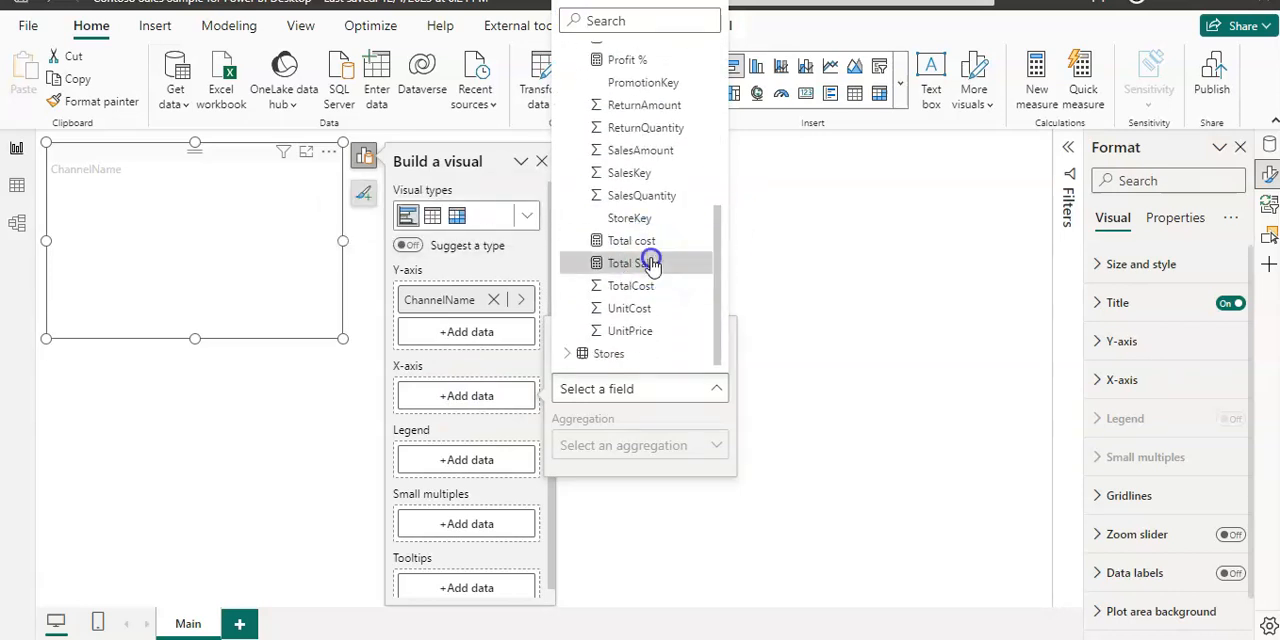
left_click(640, 263)
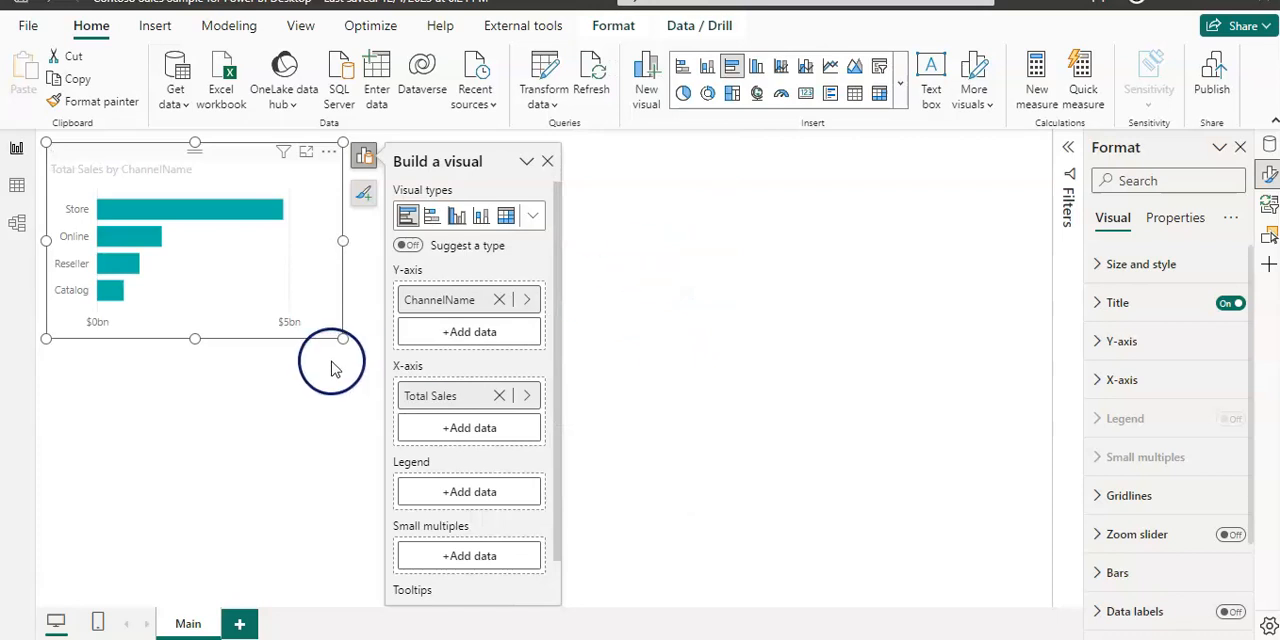
Step: Split the chart into small multiples by the Product table's BrandName and enlarge the visual to fill the report canvas
left_click(463, 557)
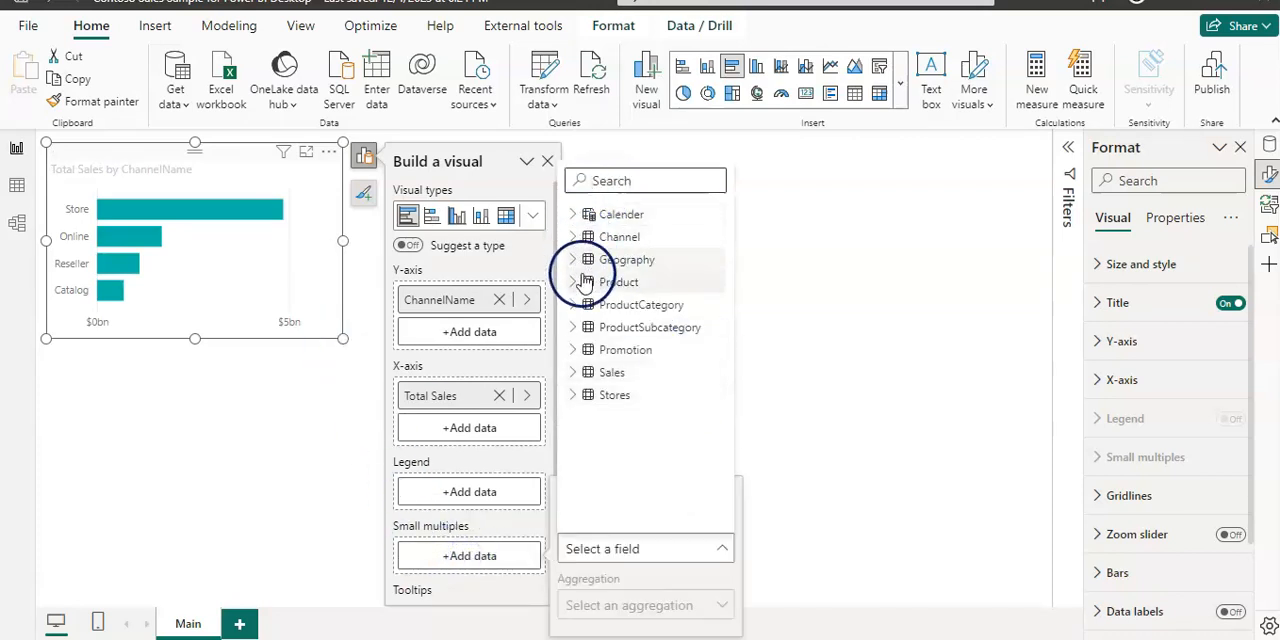
left_click(576, 284)
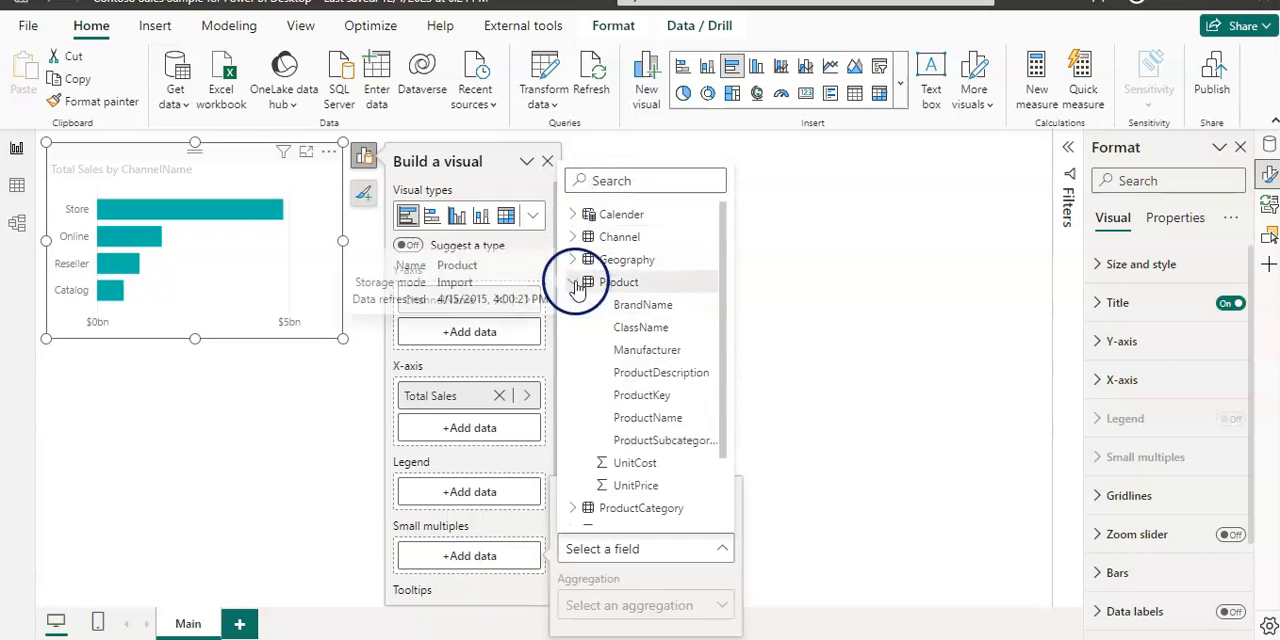
left_click(652, 304)
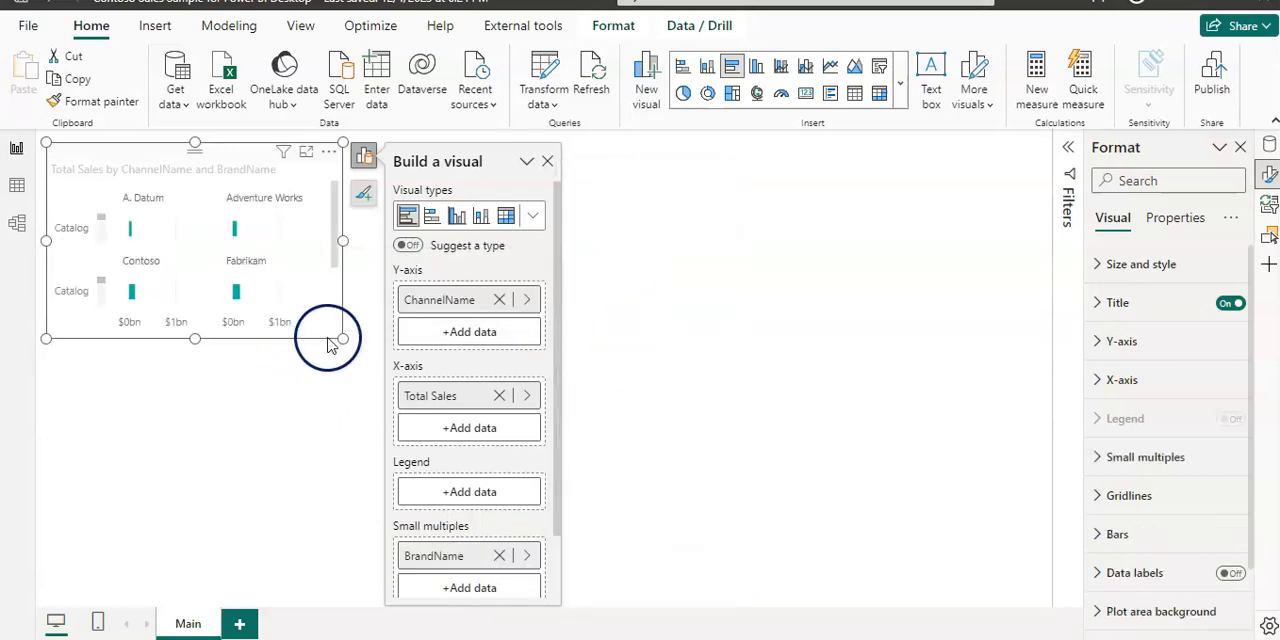
left_click_drag(341, 338, 1031, 583)
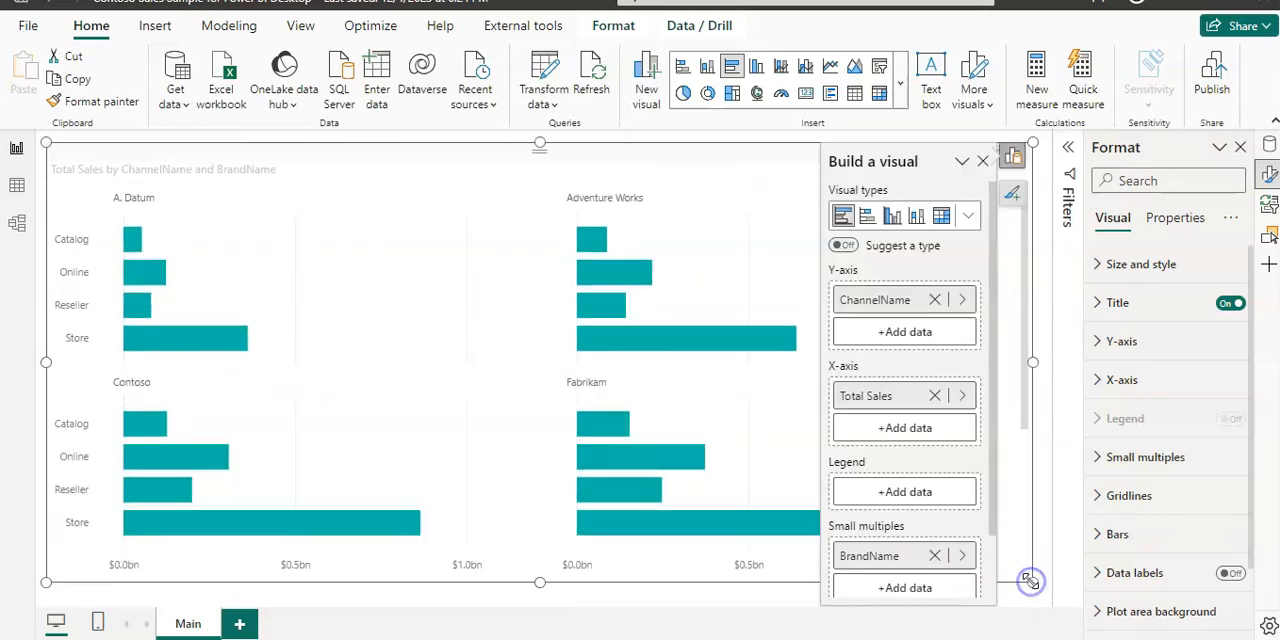
left_click(983, 162)
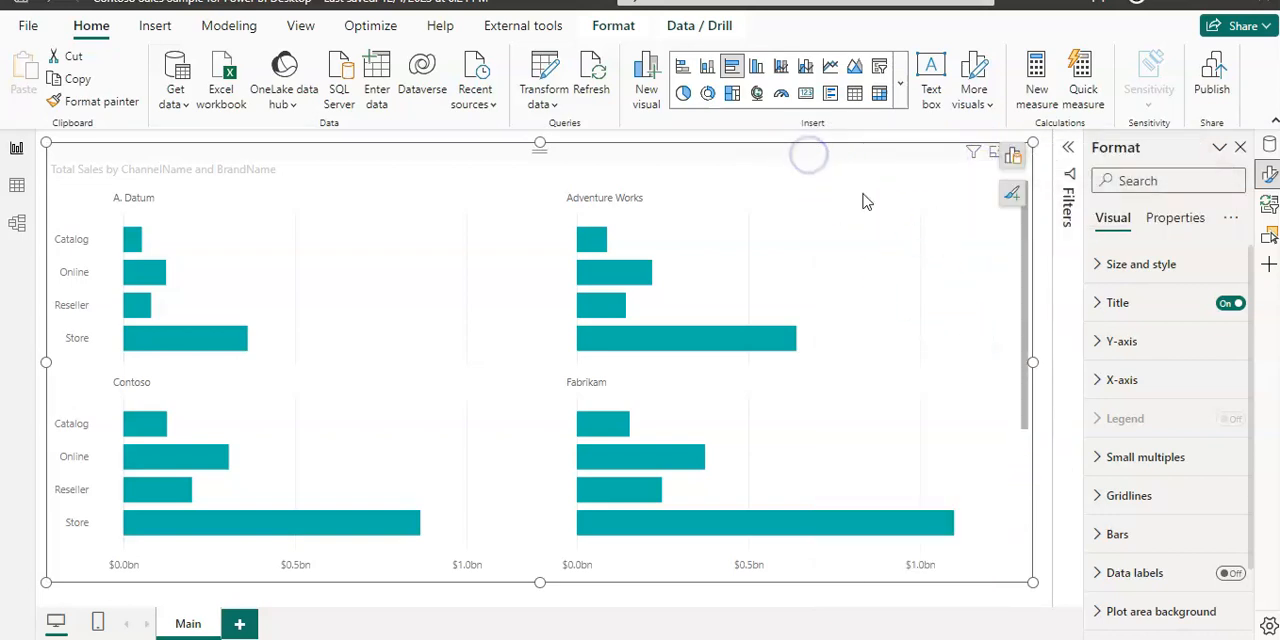
Step: Set the small multiples layout to 5 columns
left_click(1098, 460)
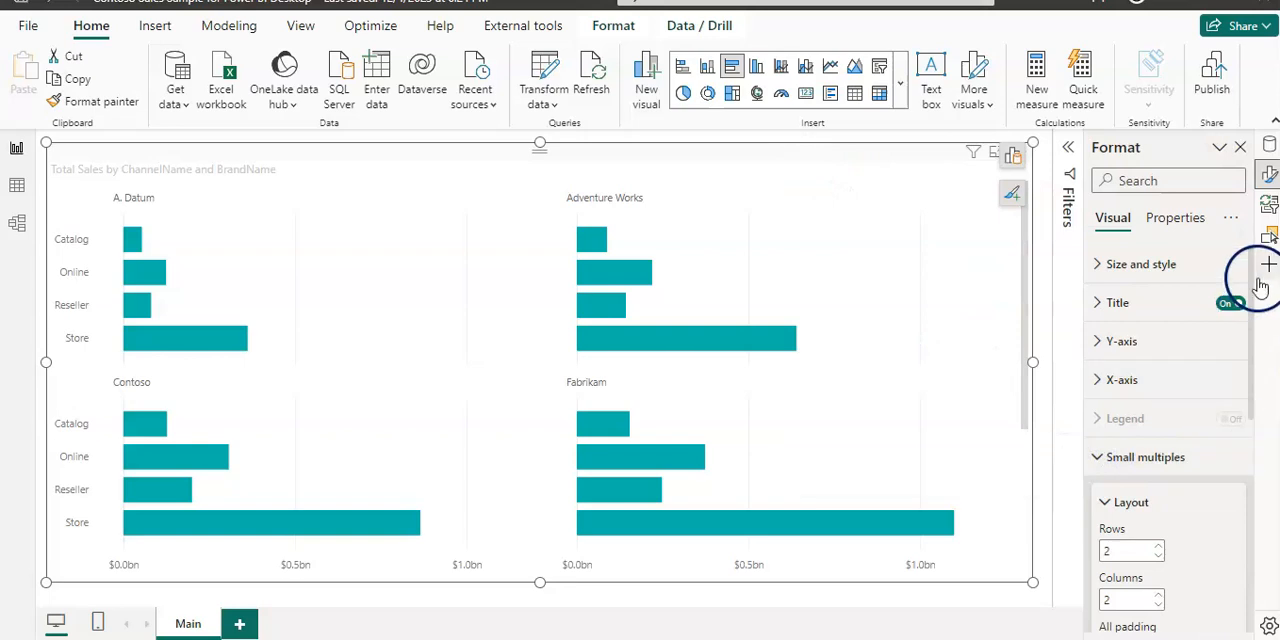
left_click_drag(1253, 285, 1258, 388)
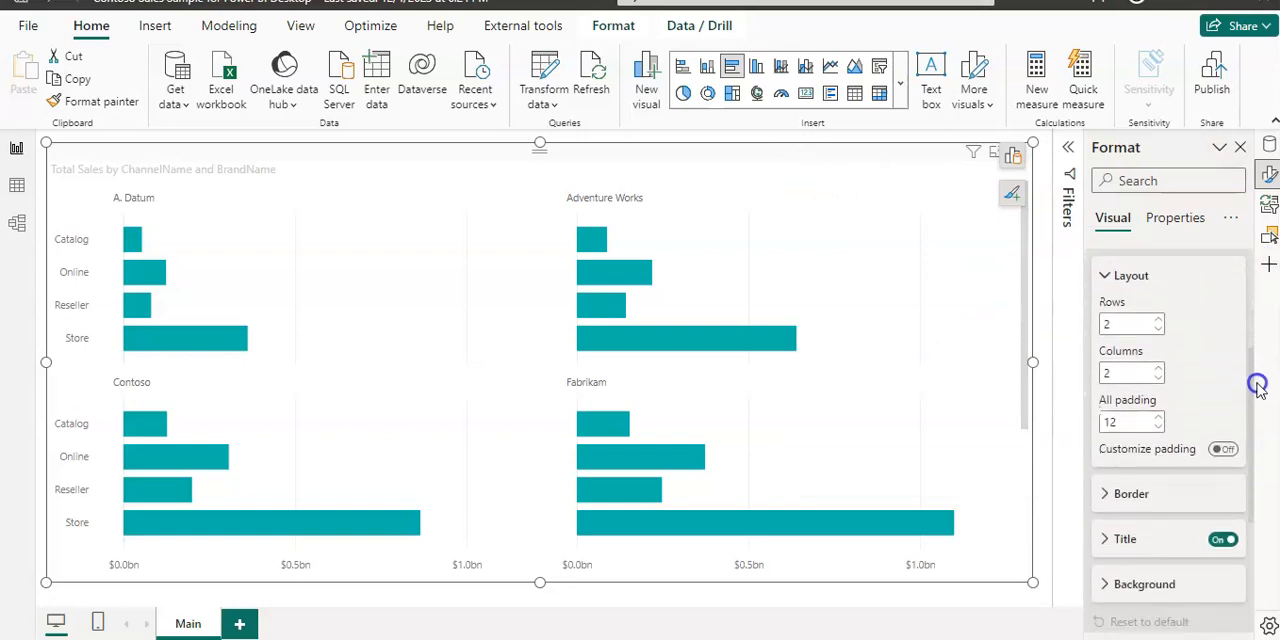
left_click(1159, 369)
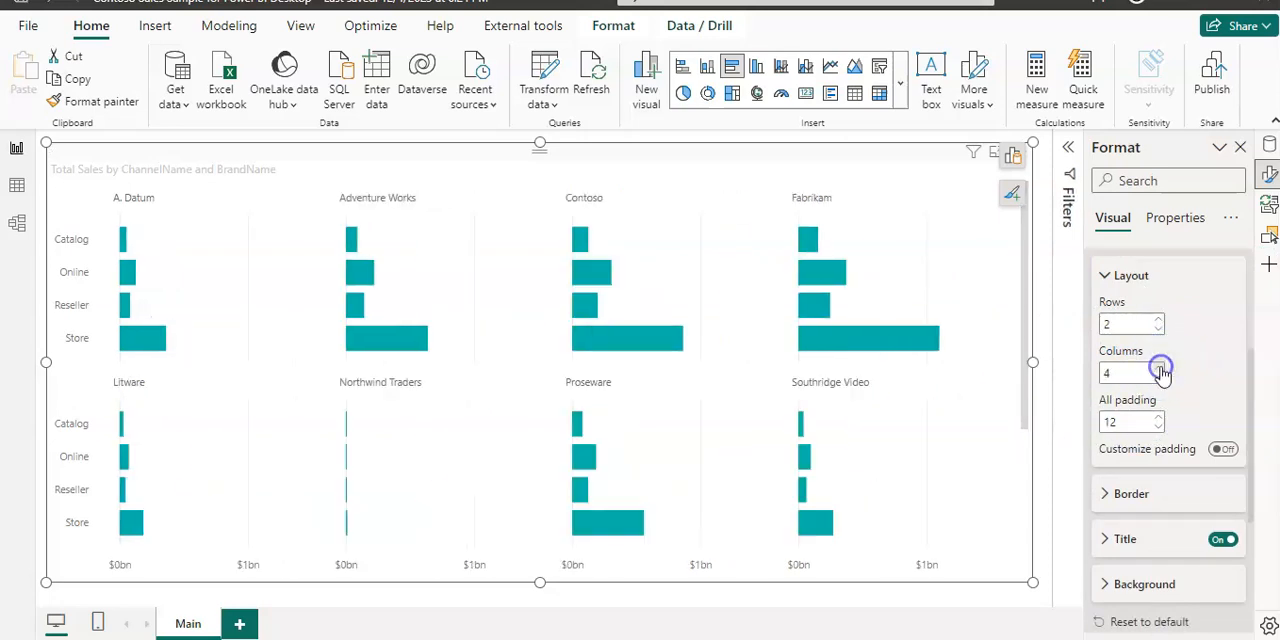
left_click(1159, 369)
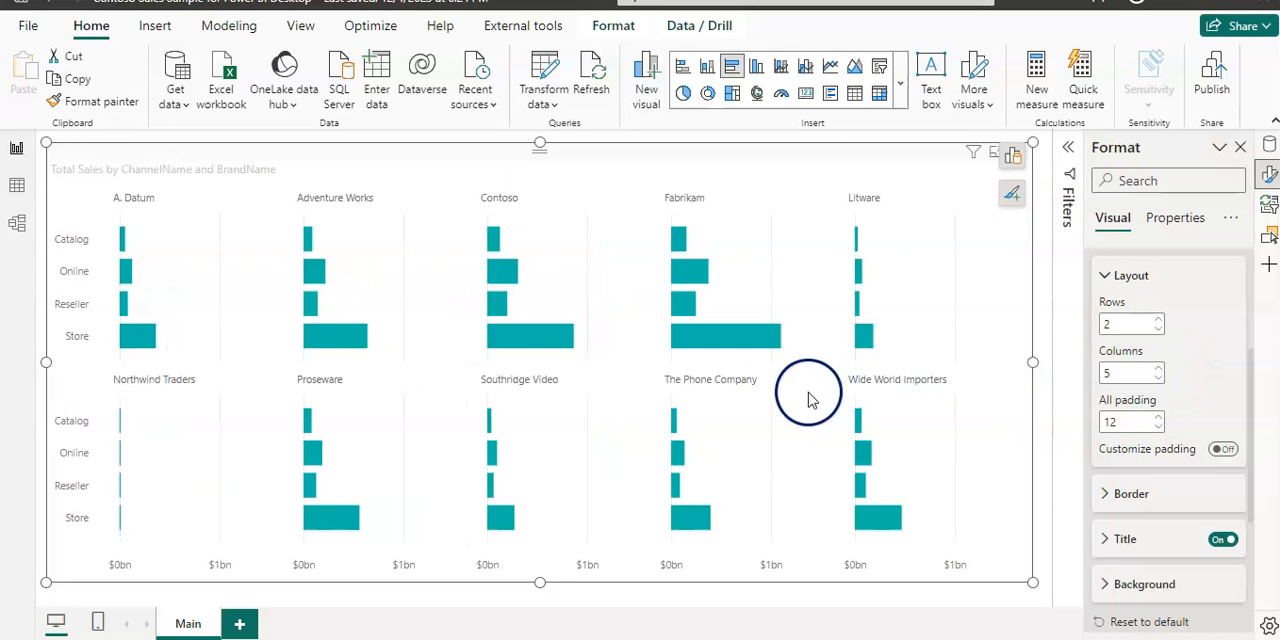
mouse_move(350, 322)
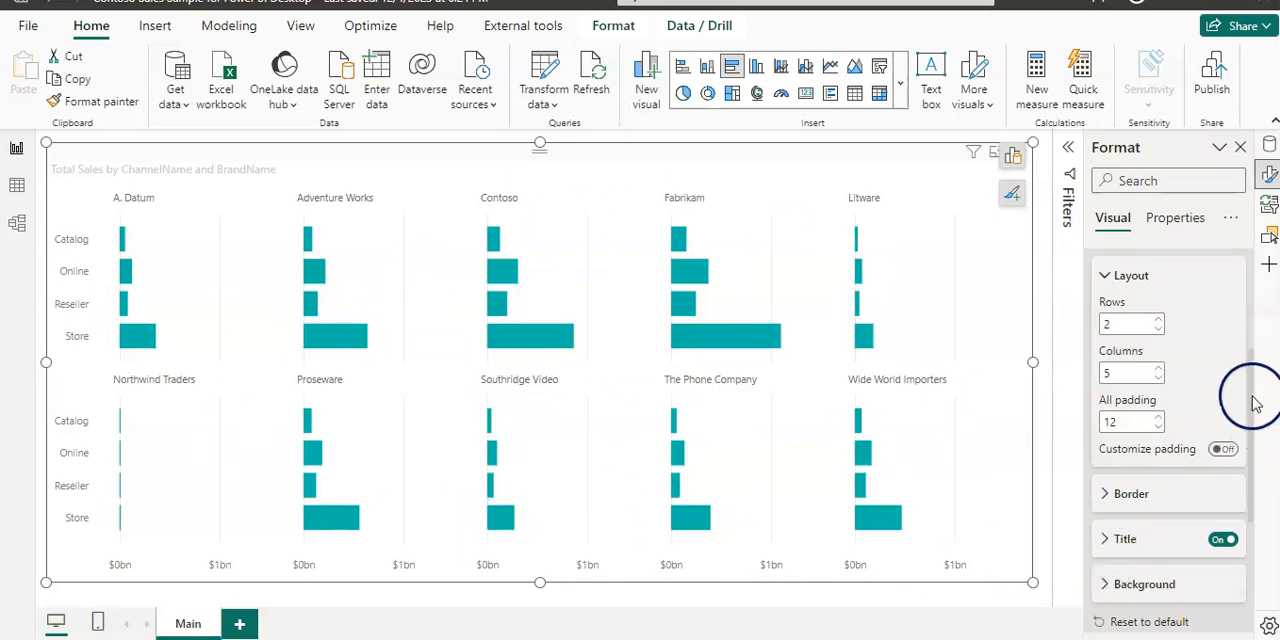
Step: Set the font size of the Y-axis values to 11
left_click_drag(1256, 403, 1243, 272)
left_click(1098, 341)
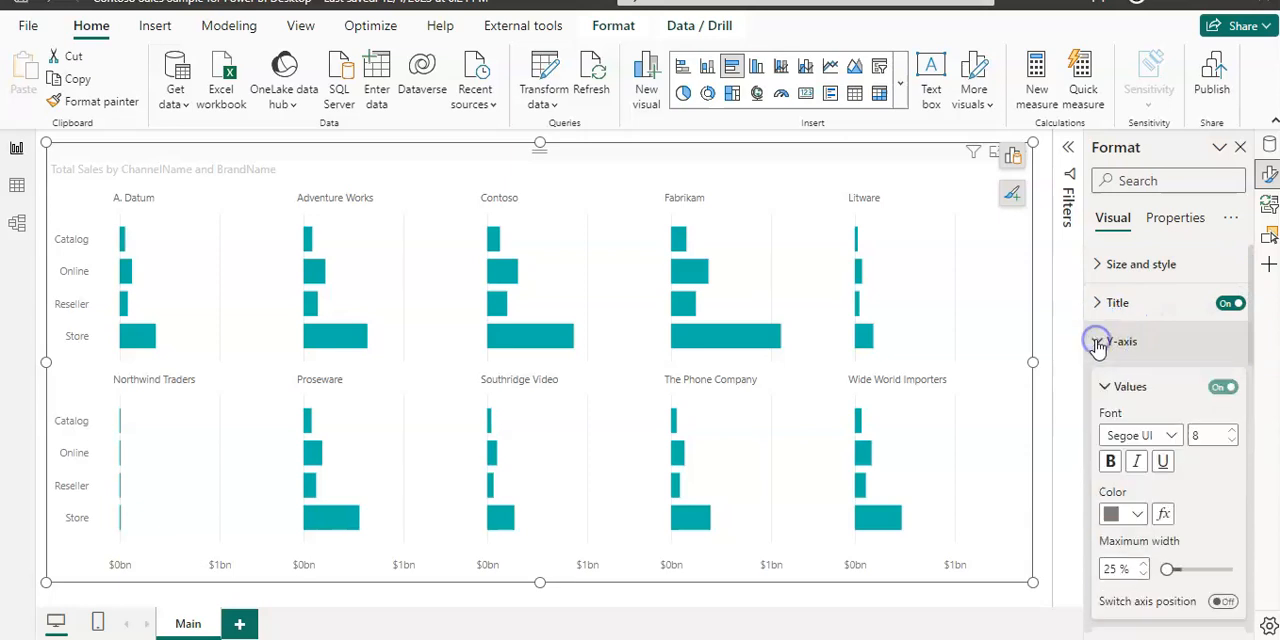
left_click(1233, 431)
left_click(1233, 431)
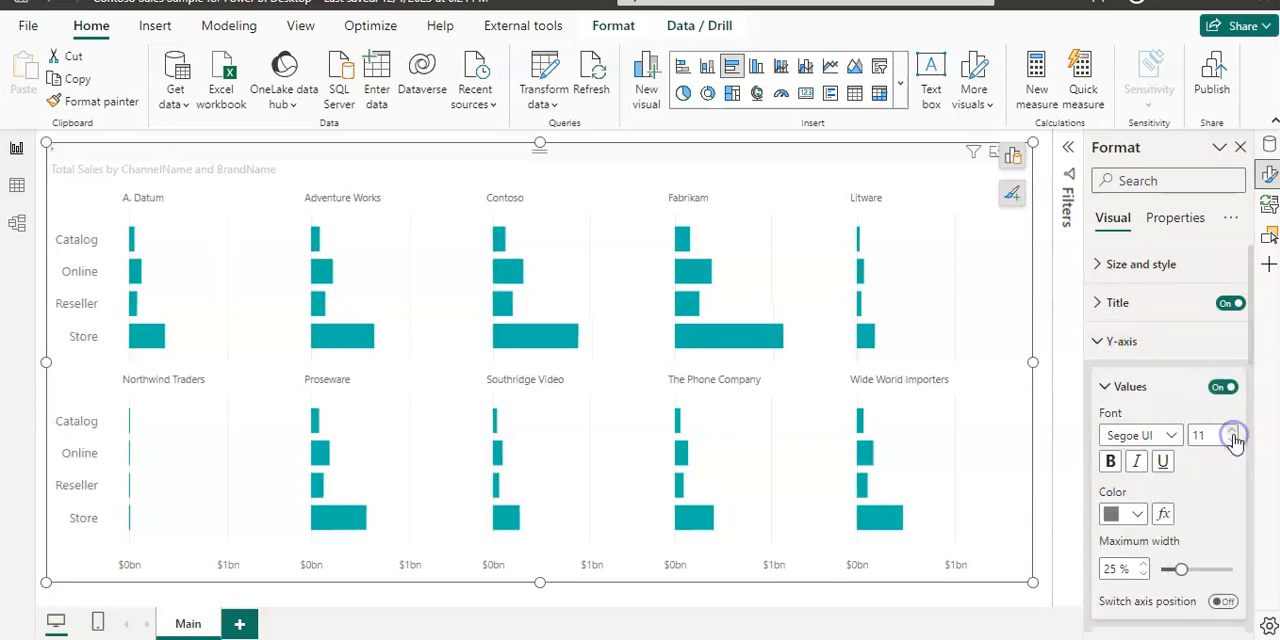
left_click(1106, 388)
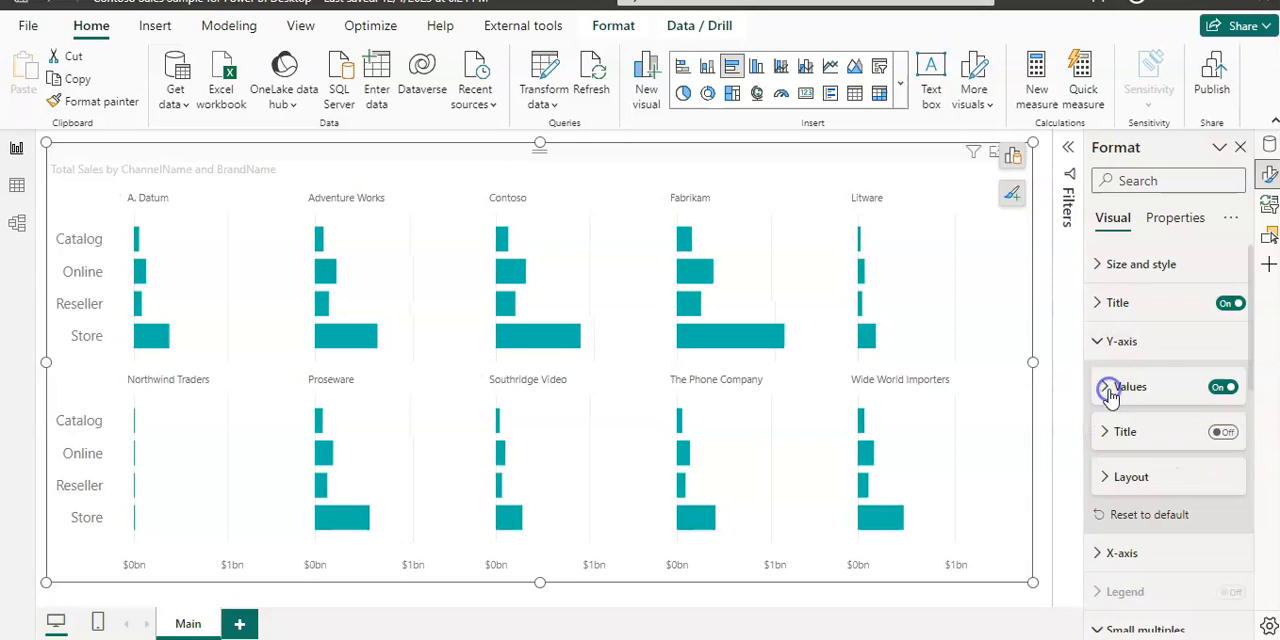
Step: Set the font size of the X-axis values to 12
left_click(1097, 553)
scroll(1100, 466, "down", 4)
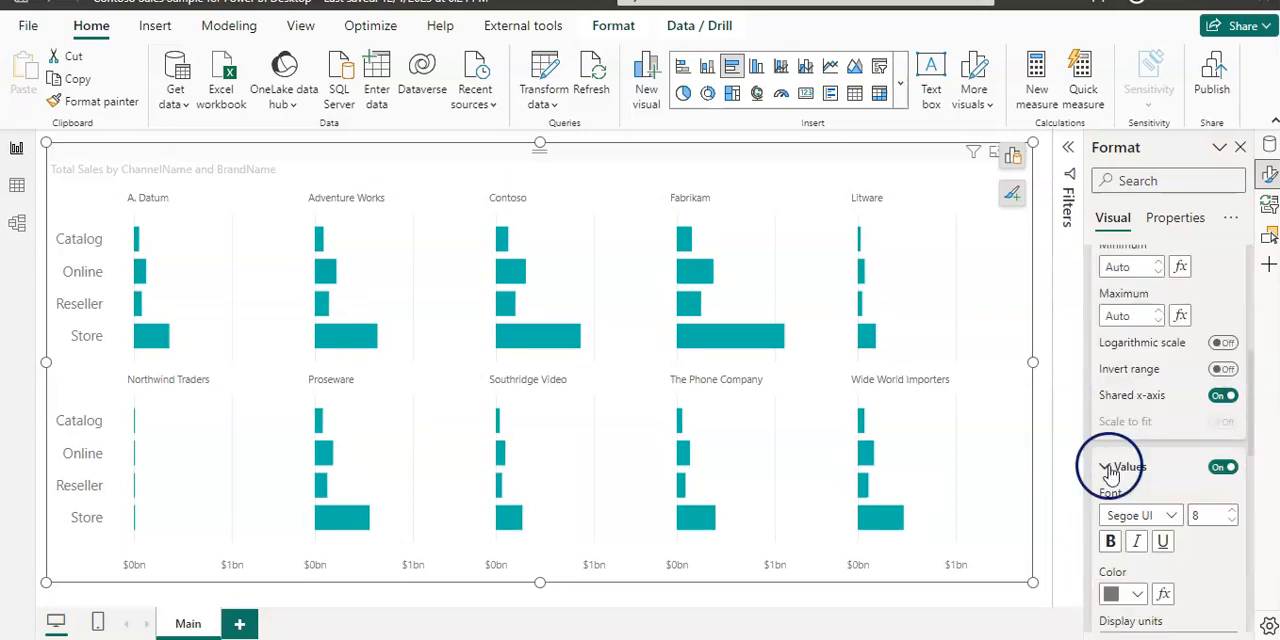
left_click(1232, 511)
left_click(1232, 511)
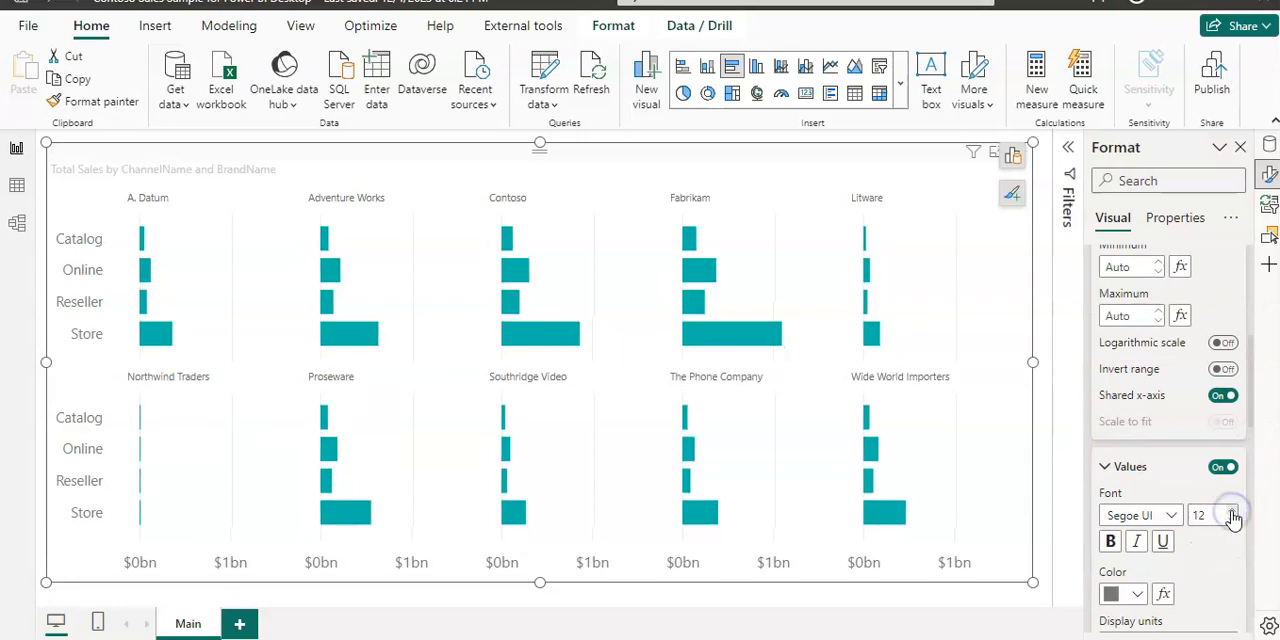
Step: Format the chart title as bold black text and centre it horizontally
left_click_drag(1255, 407, 1260, 257)
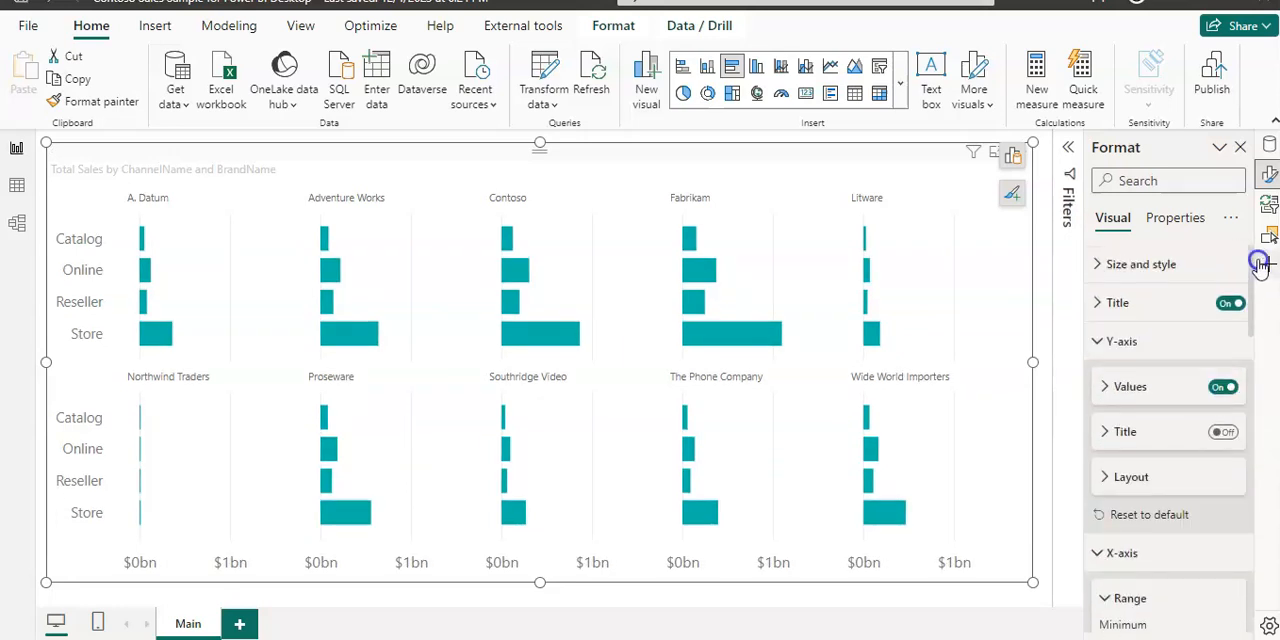
left_click(1097, 307)
left_click(1109, 521)
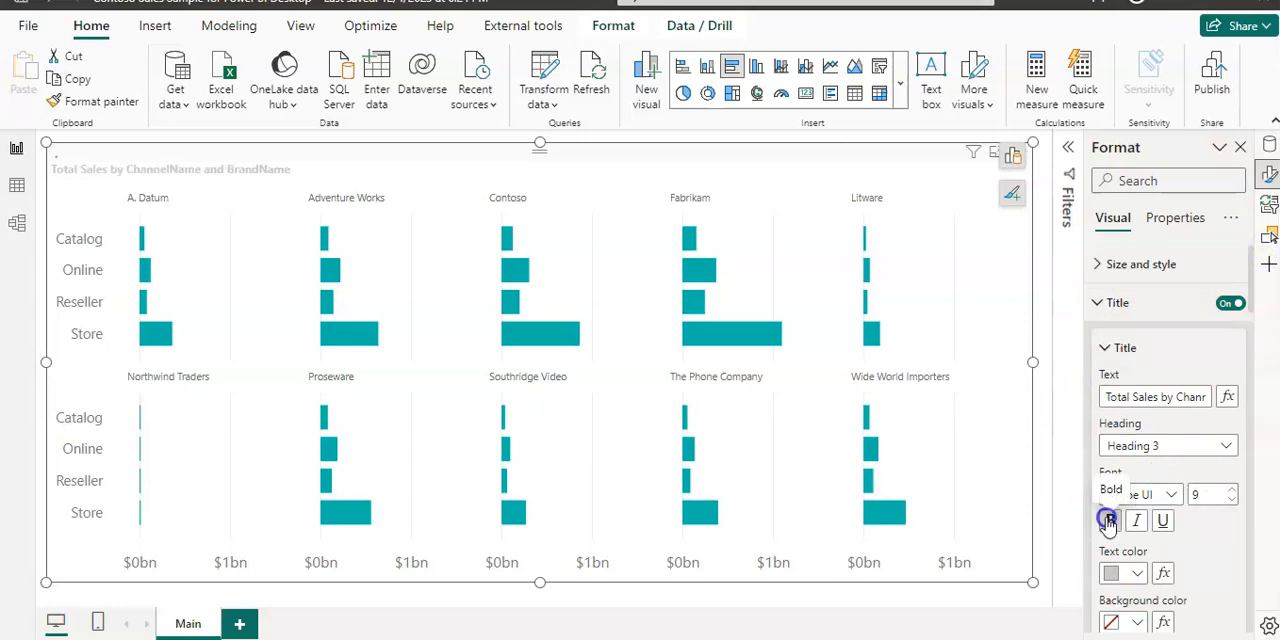
left_click(1138, 573)
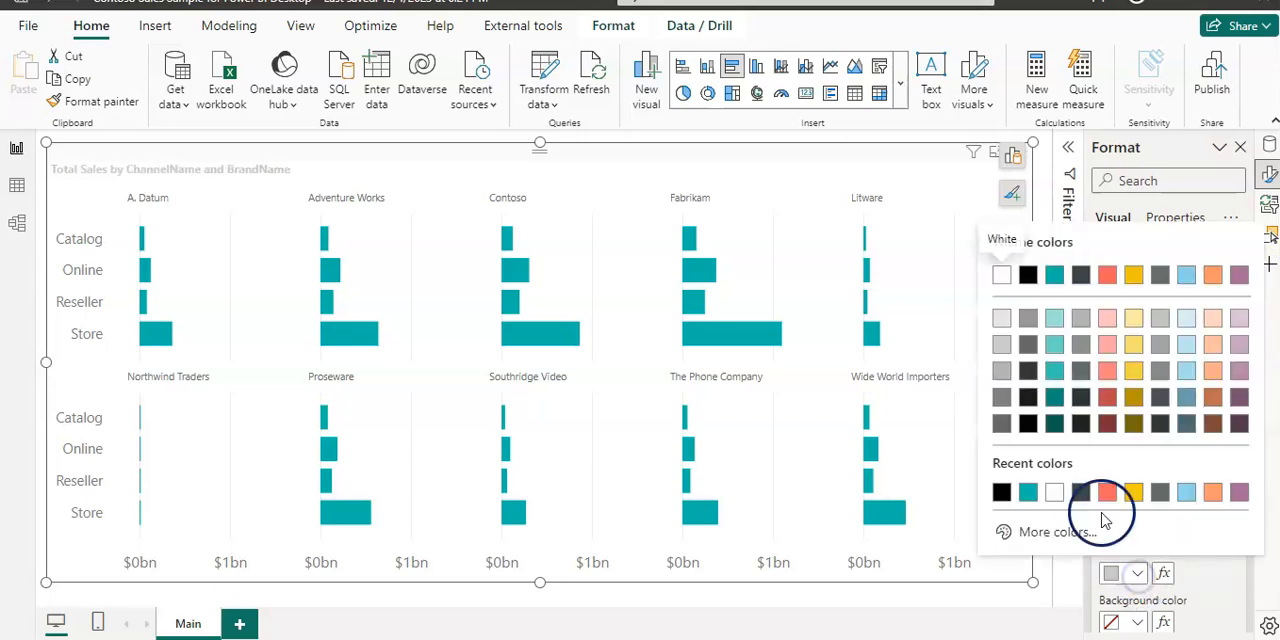
left_click(1001, 493)
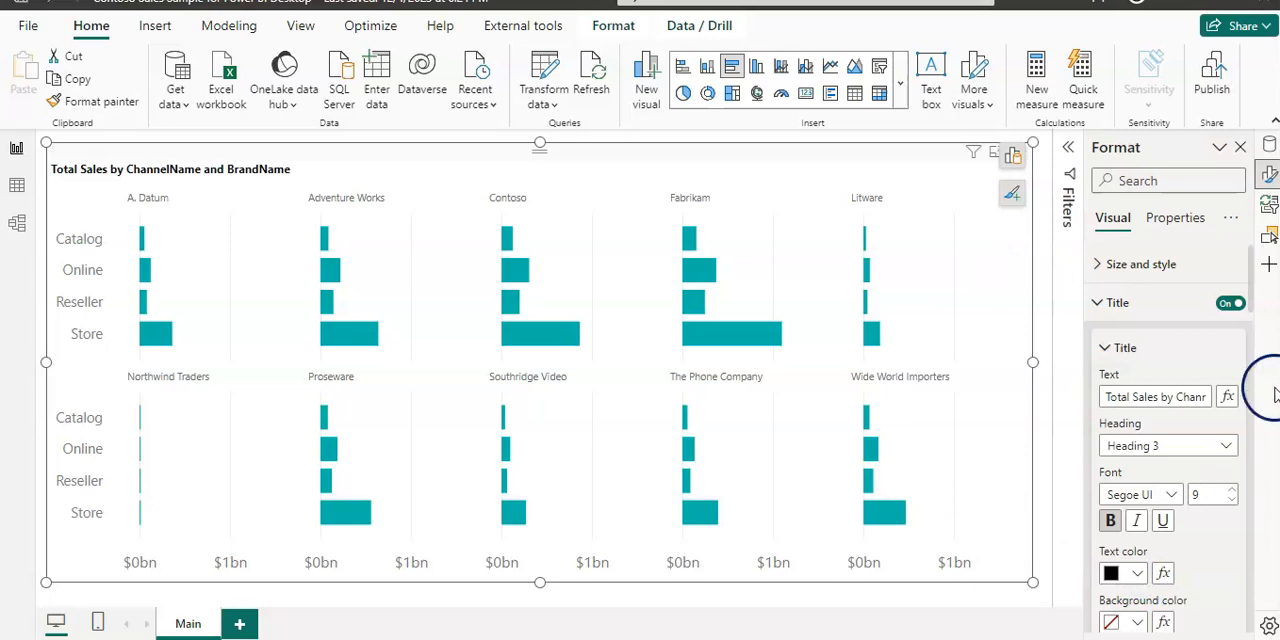
left_click_drag(1253, 308, 1249, 362)
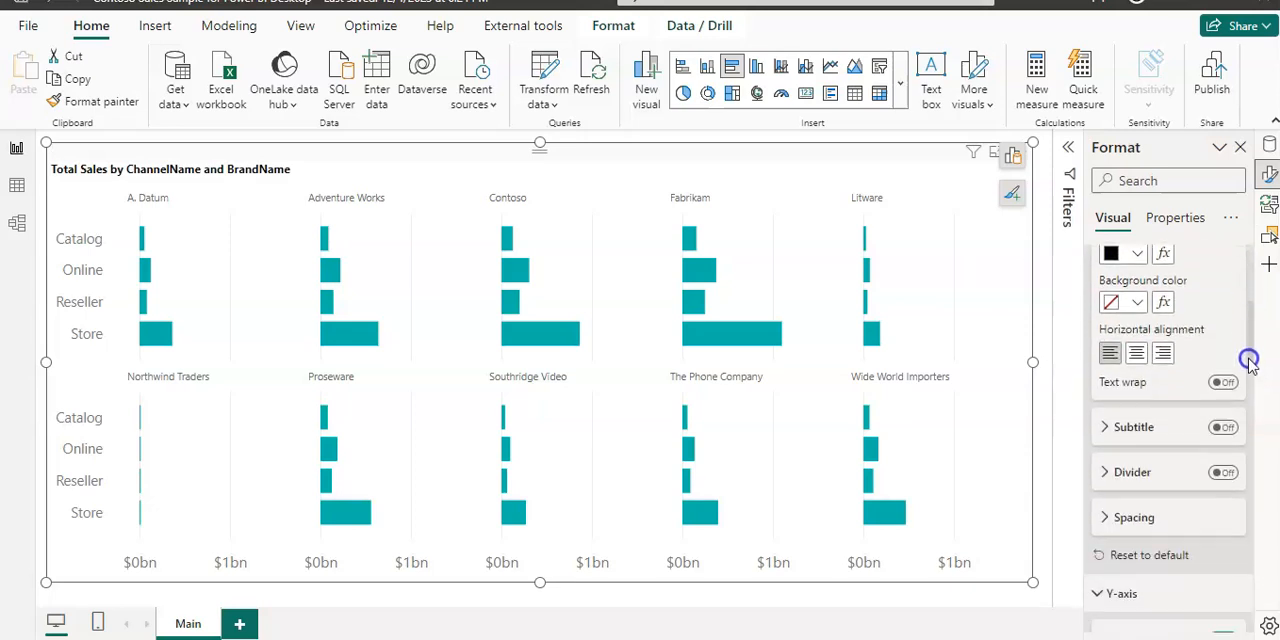
left_click(1136, 353)
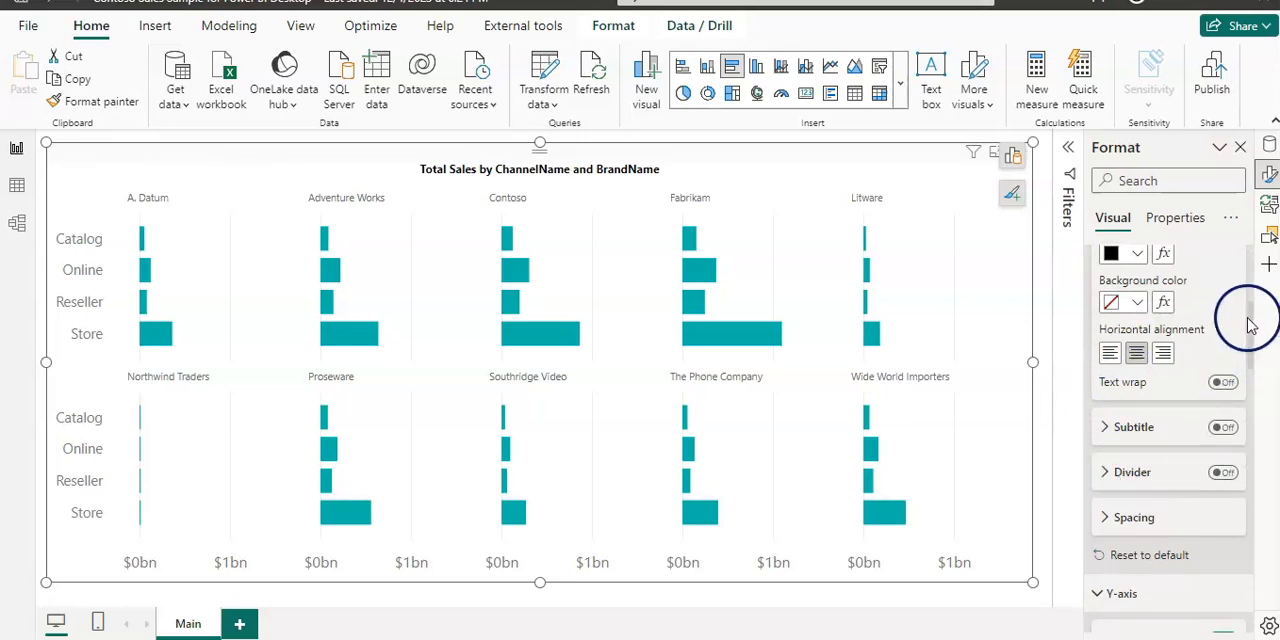
Step: Try All gridlines for the small multiples border, and settle on Horizontal and vertical
left_click_drag(1251, 325, 1231, 556)
left_click(1099, 462)
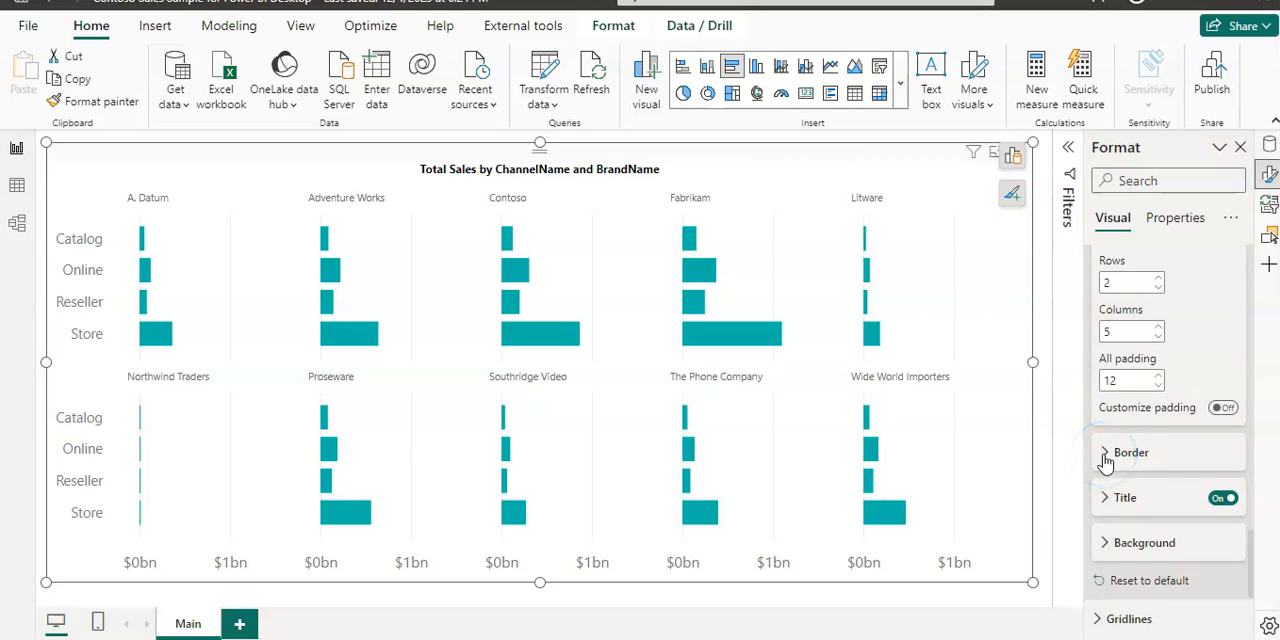
left_click(1105, 455)
left_click(1227, 503)
left_click(1131, 523)
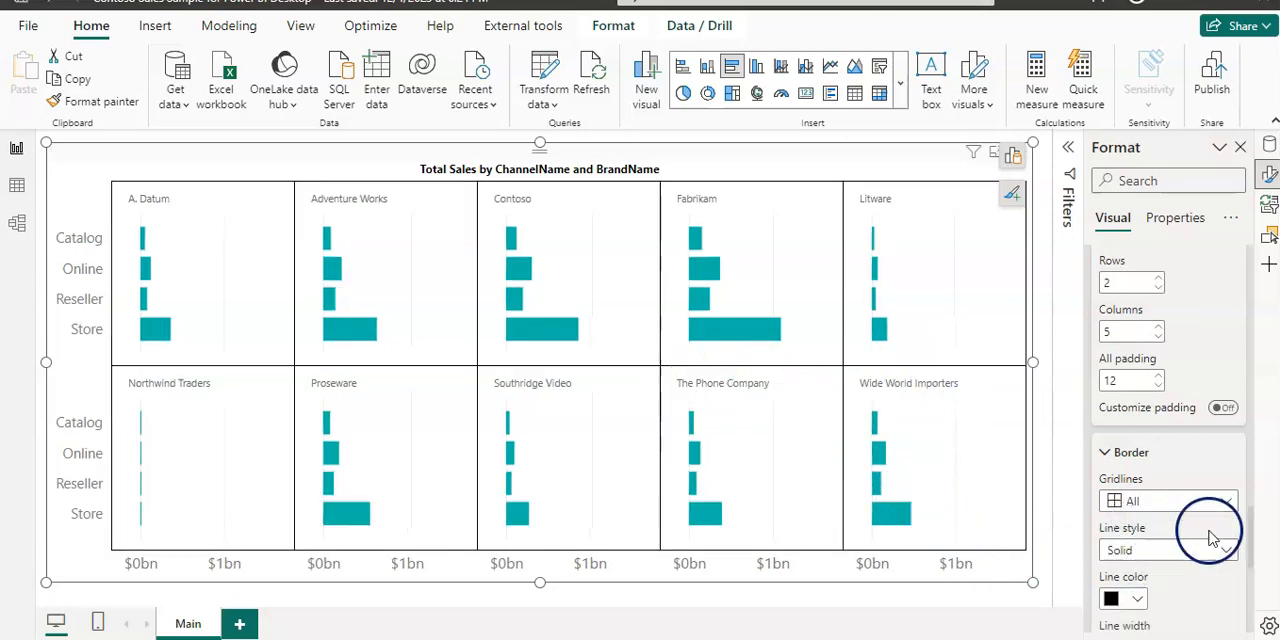
left_click(1227, 501)
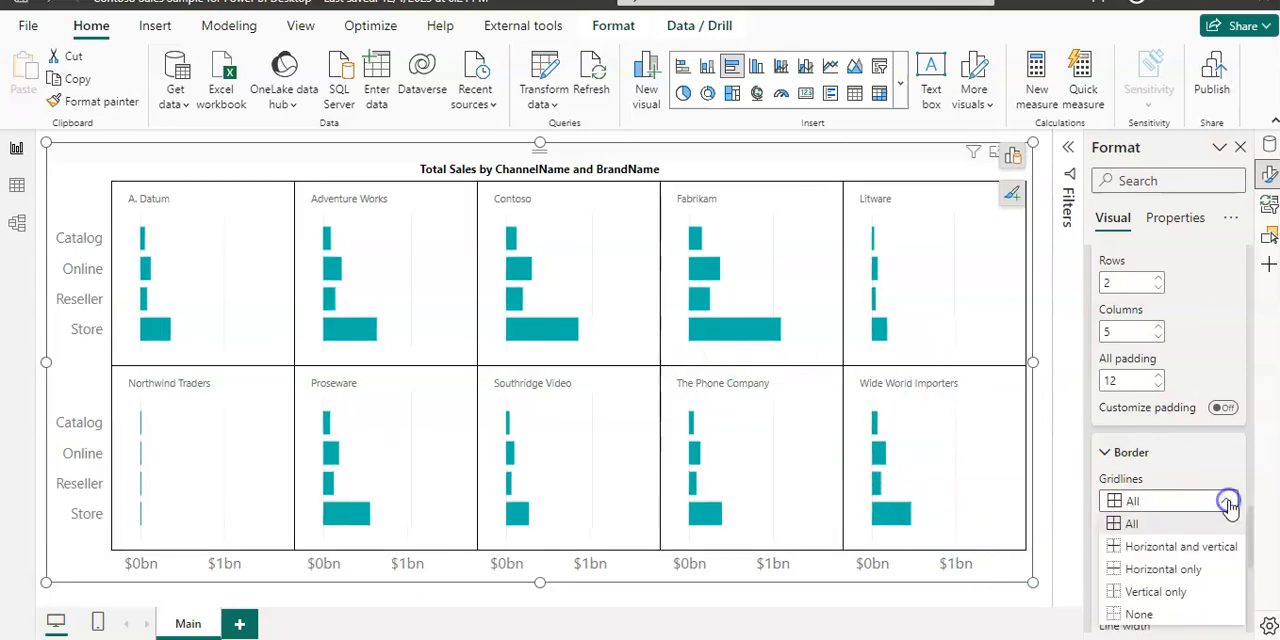
left_click(1150, 548)
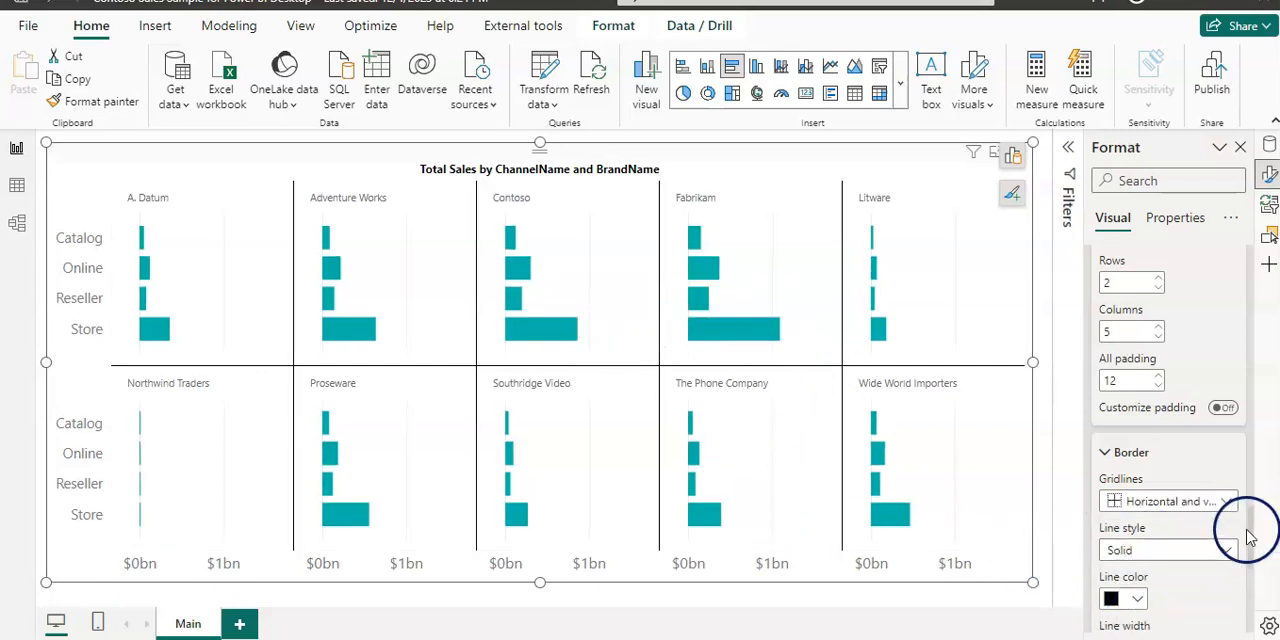
Step: Set the line color of the small multiples border to White, 60% darker
left_click(1138, 598)
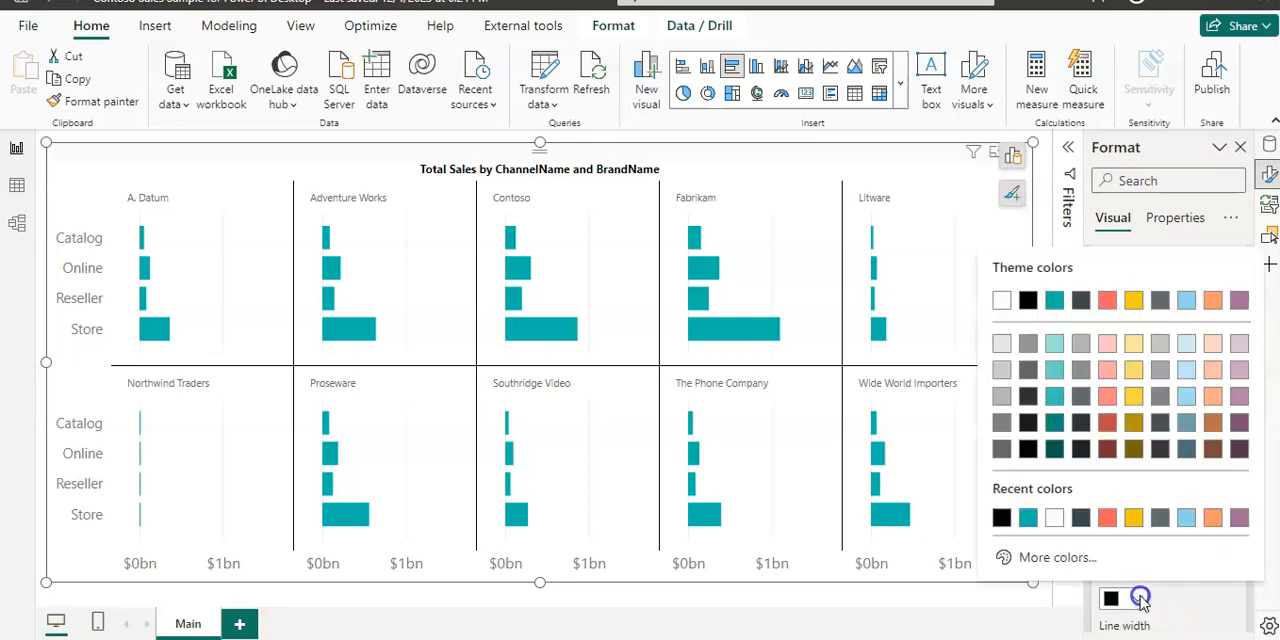
left_click(1003, 452)
scroll(1154, 394, "down", 3)
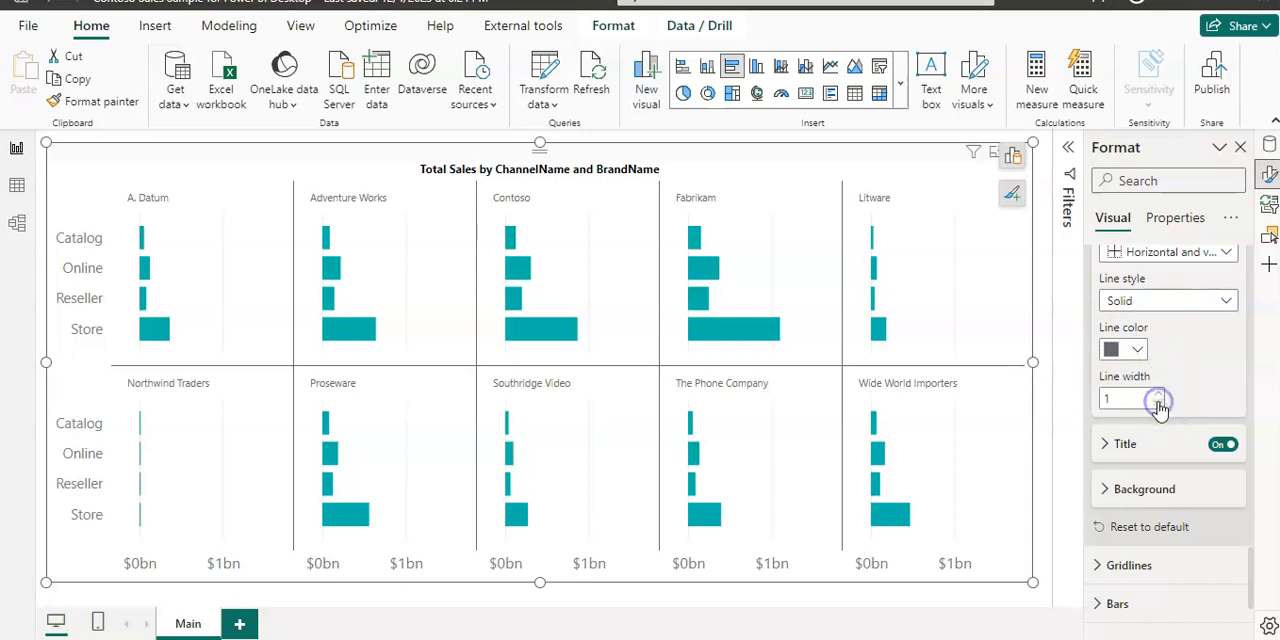
Step: Place the small multiples titles at the Bottom of each panel and make them bold
left_click(1105, 445)
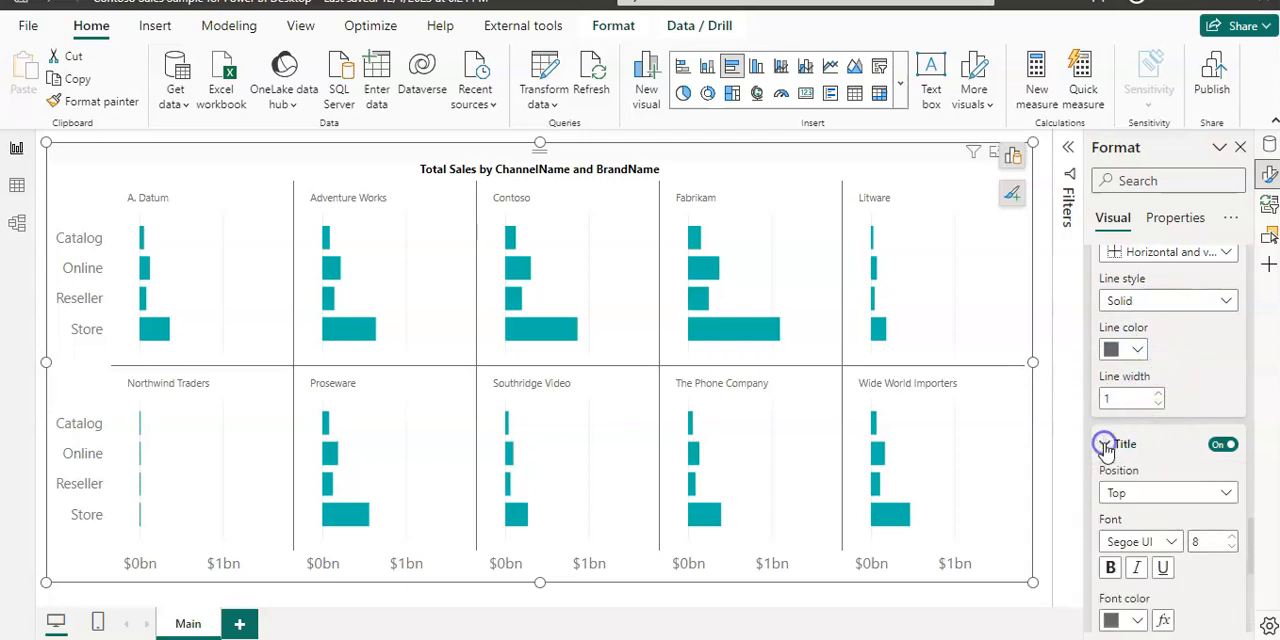
left_click(1228, 495)
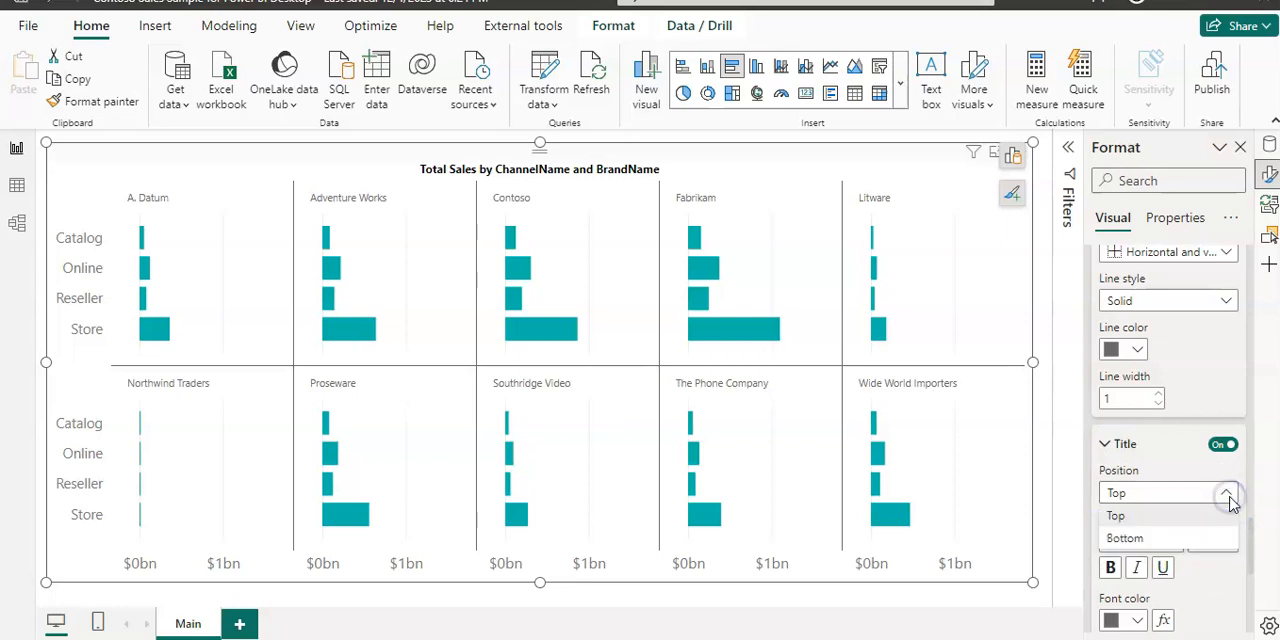
left_click(1186, 537)
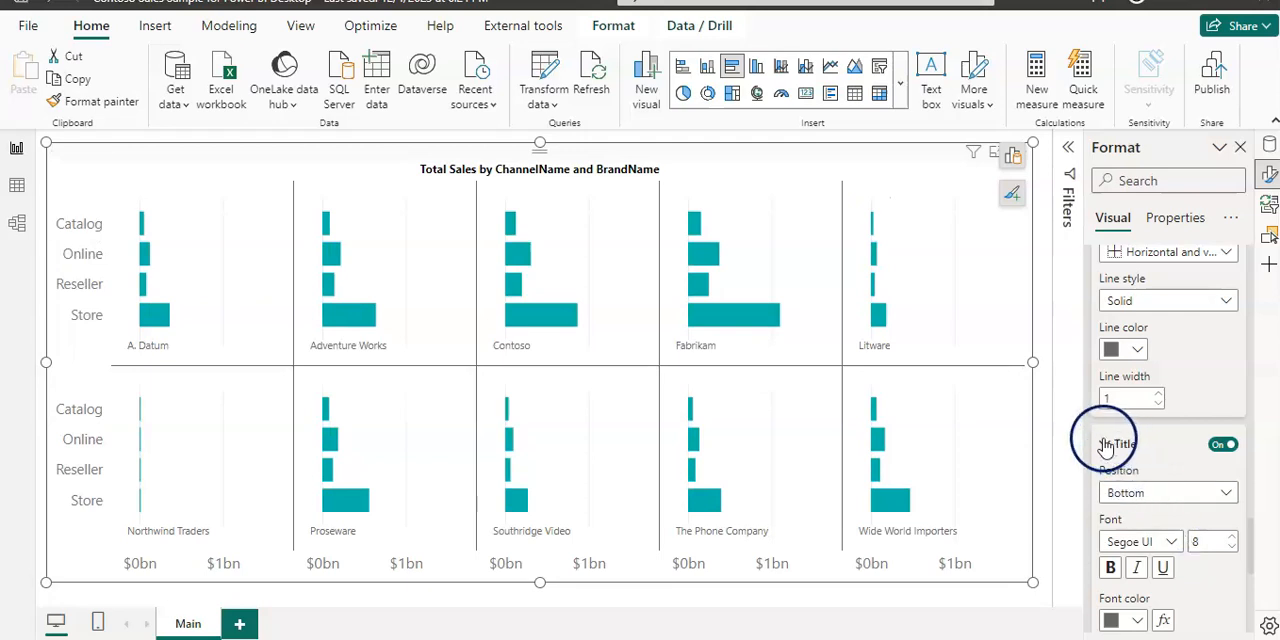
left_click(1112, 568)
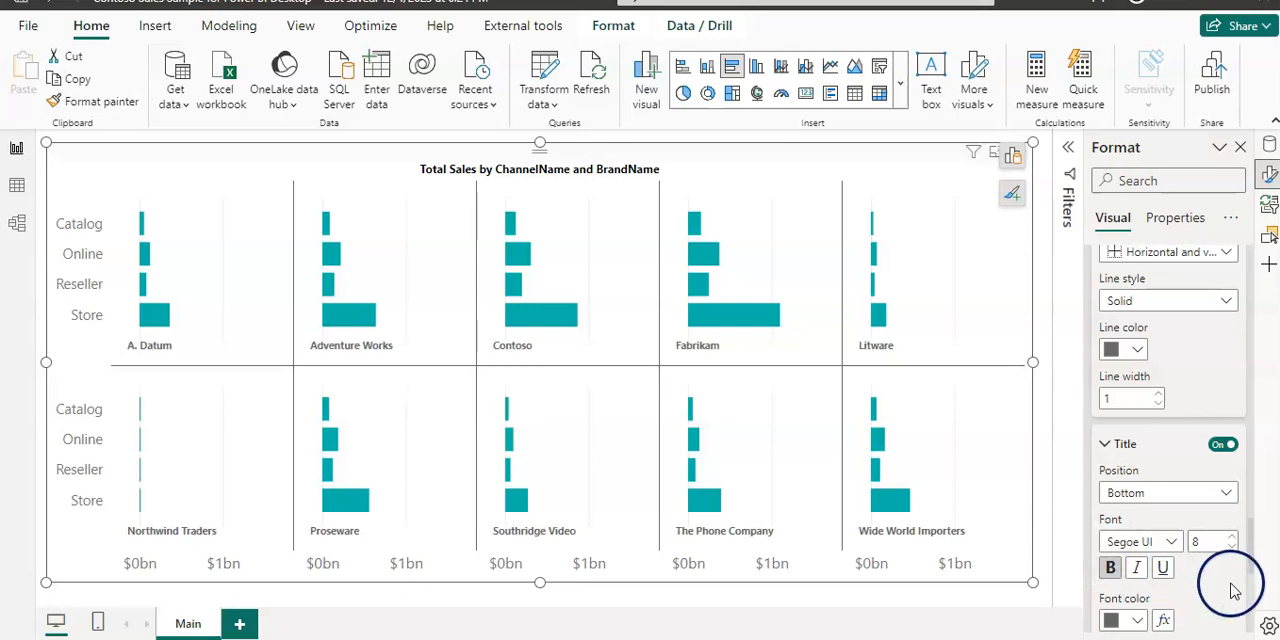
Step: Set conditional formatting of the bar colors to the Gradient style and add a middle color
left_click_drag(1252, 543, 1249, 623)
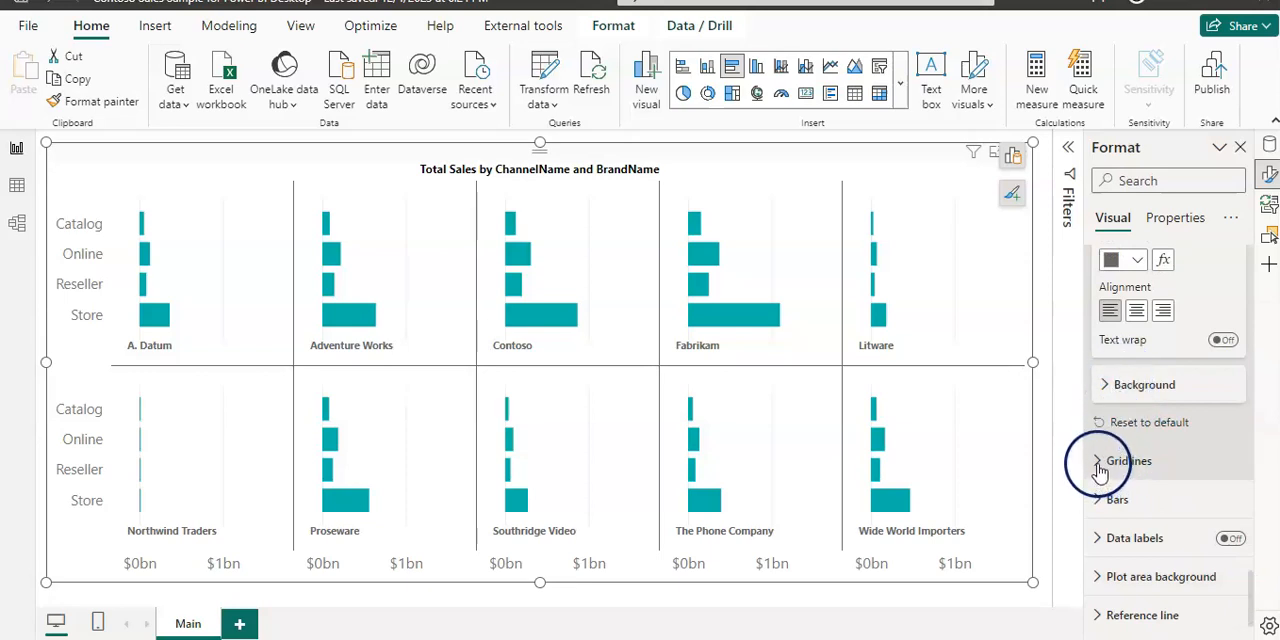
left_click(1100, 499)
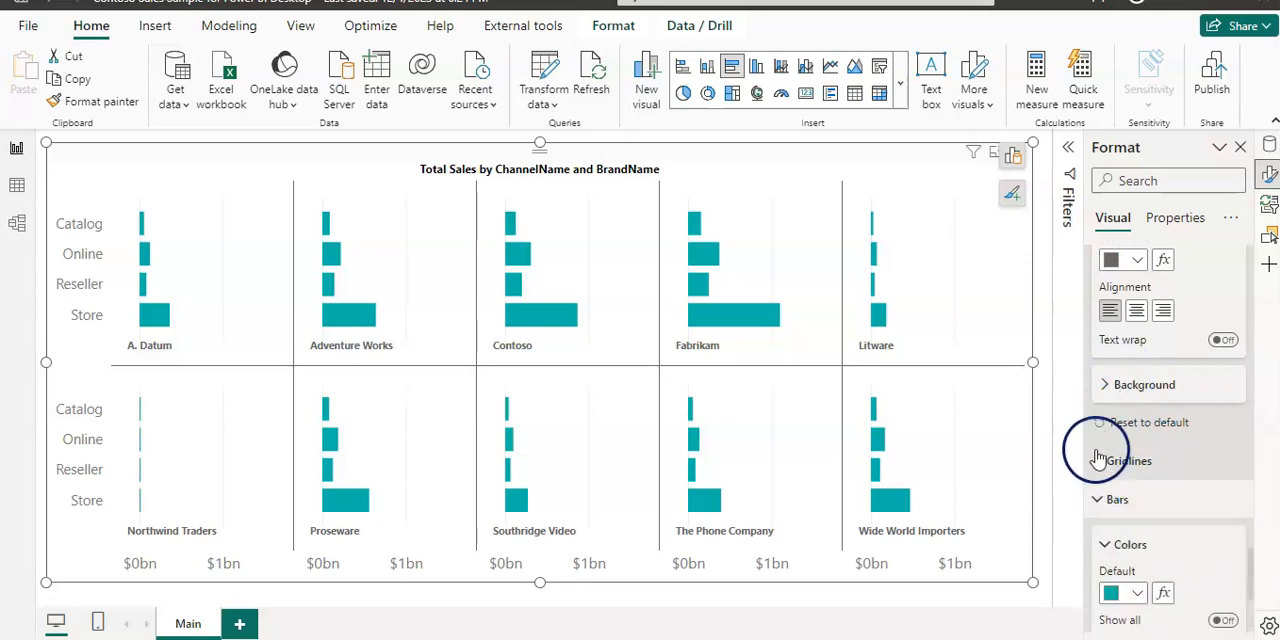
left_click(1097, 461)
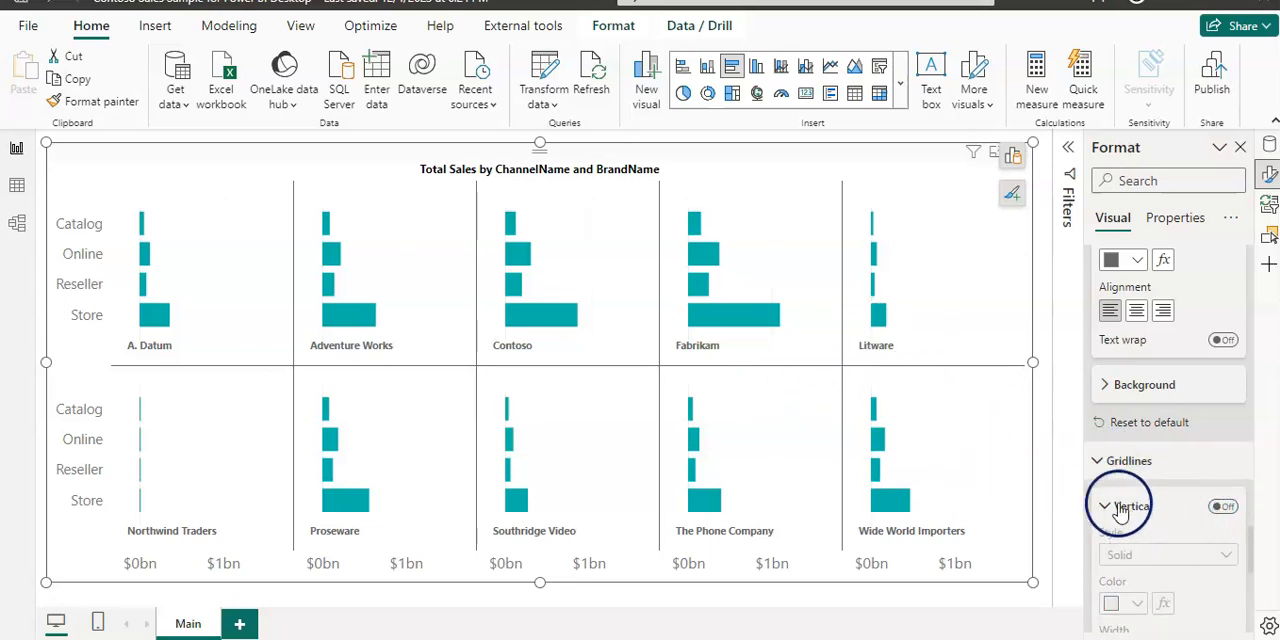
left_click(1100, 464)
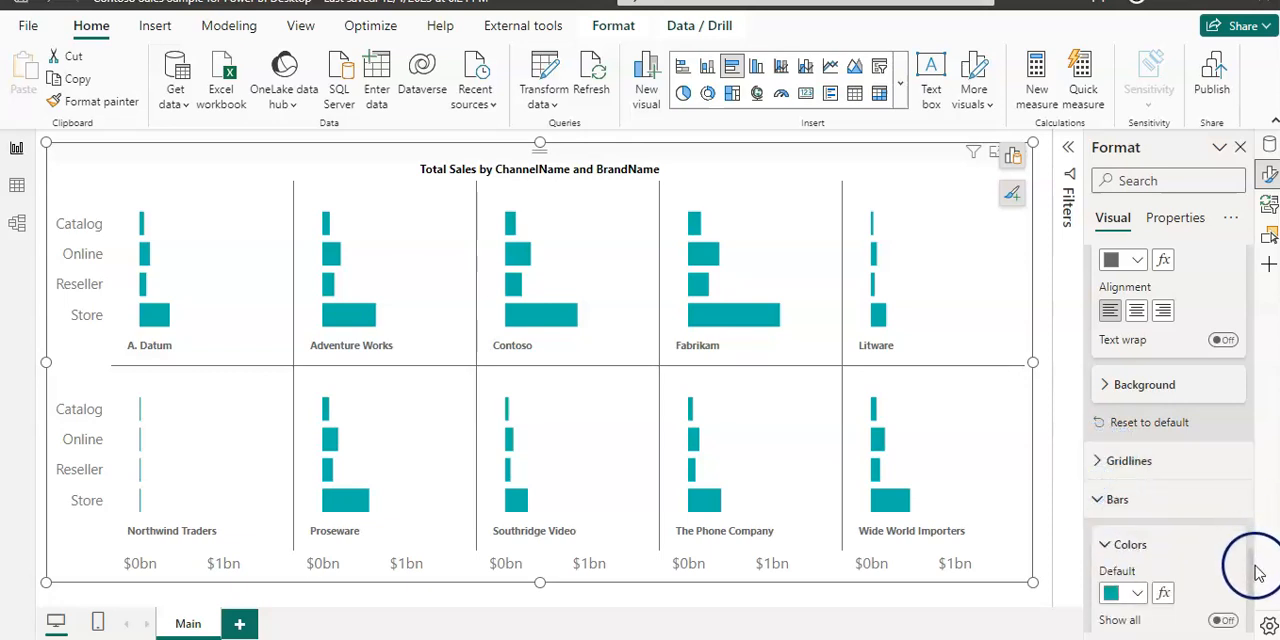
left_click_drag(1254, 567, 1252, 601)
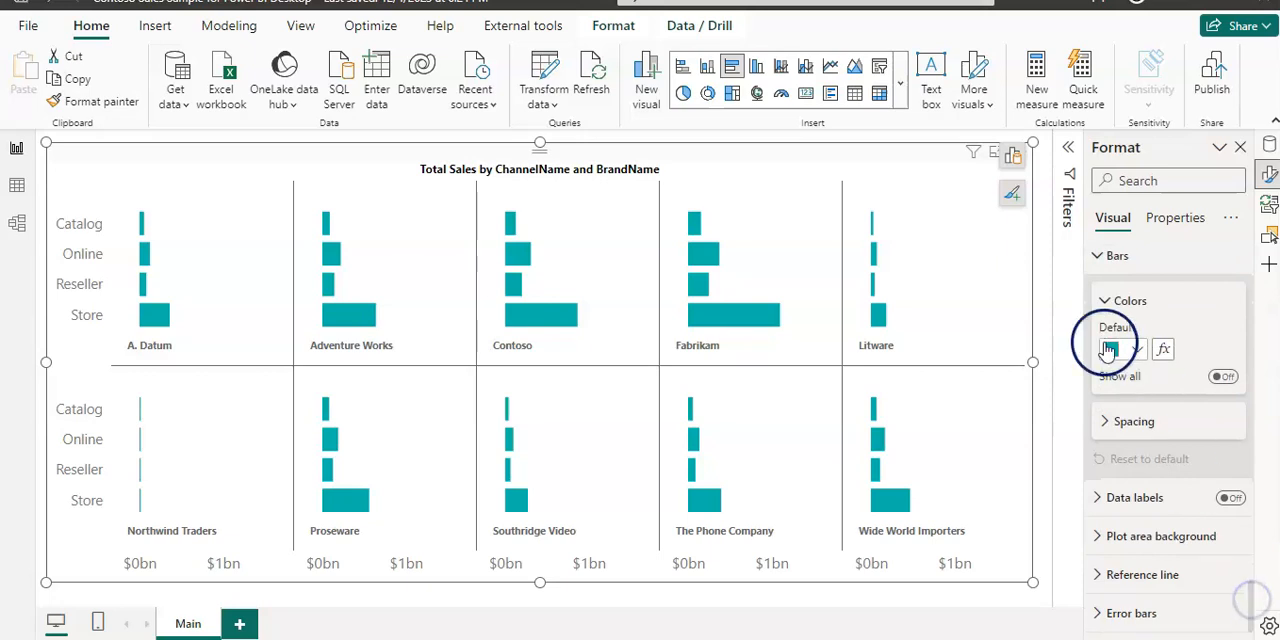
left_click(1164, 350)
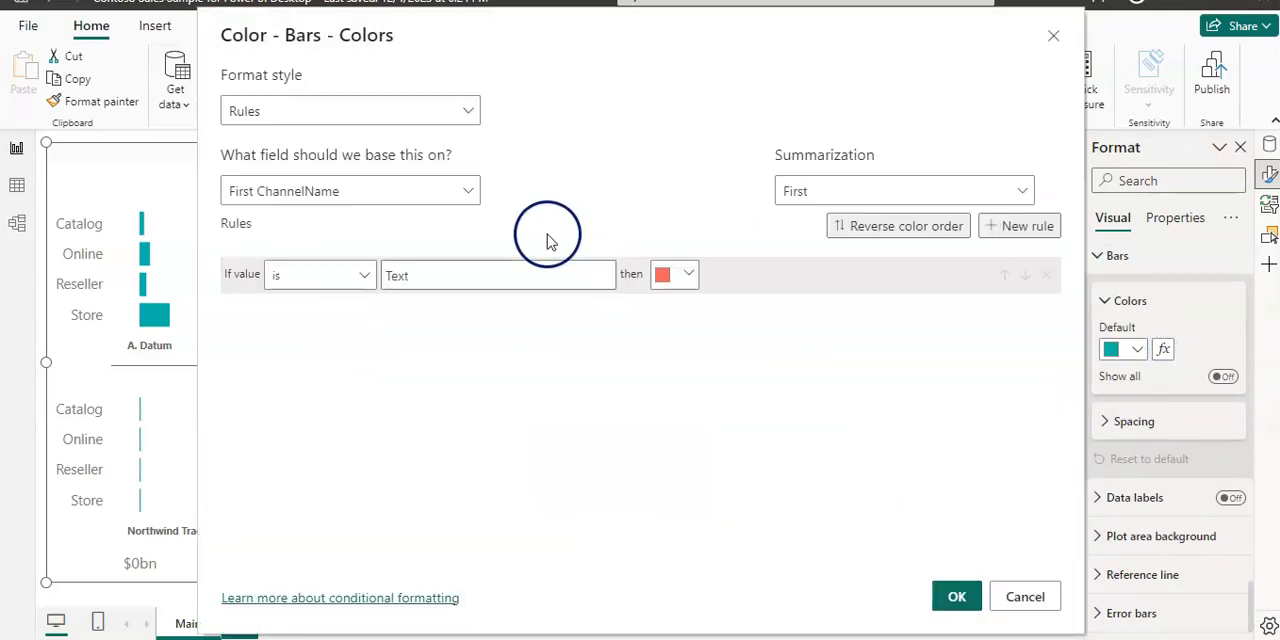
left_click(465, 112)
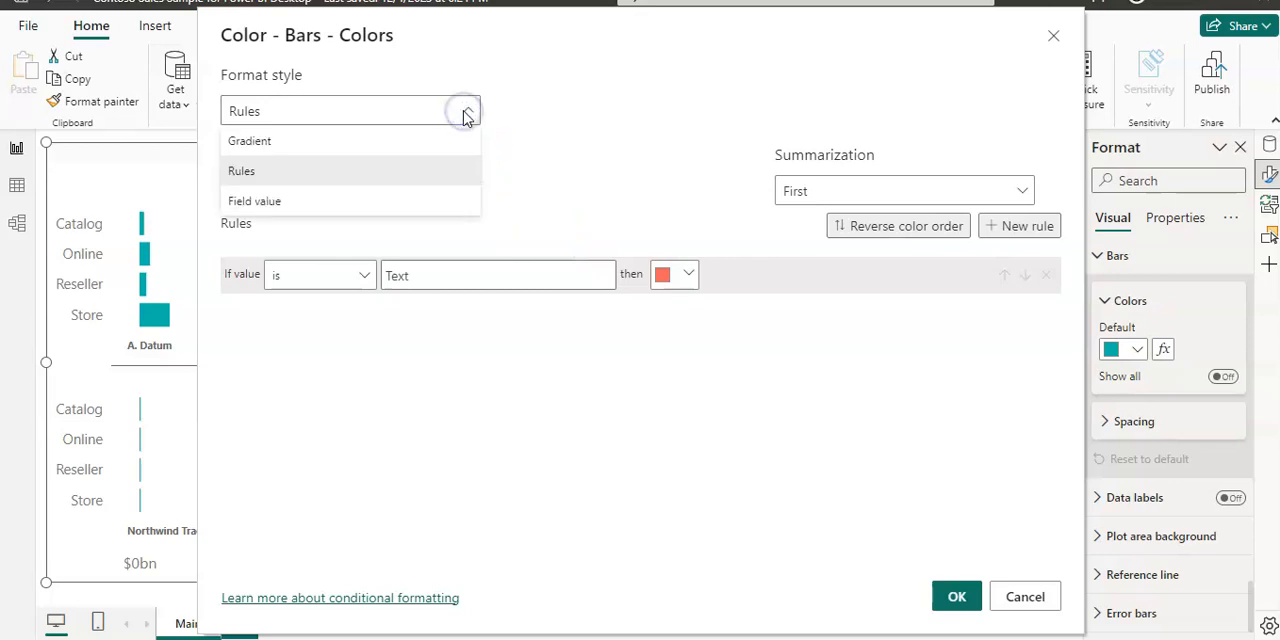
left_click(463, 141)
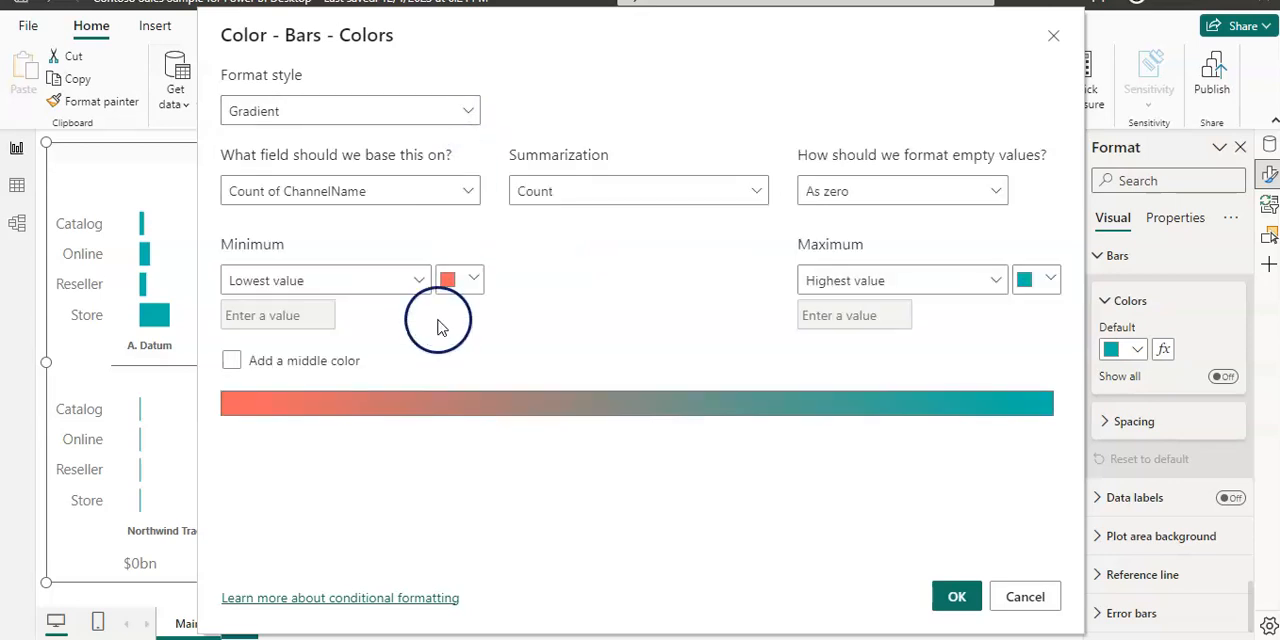
left_click(231, 360)
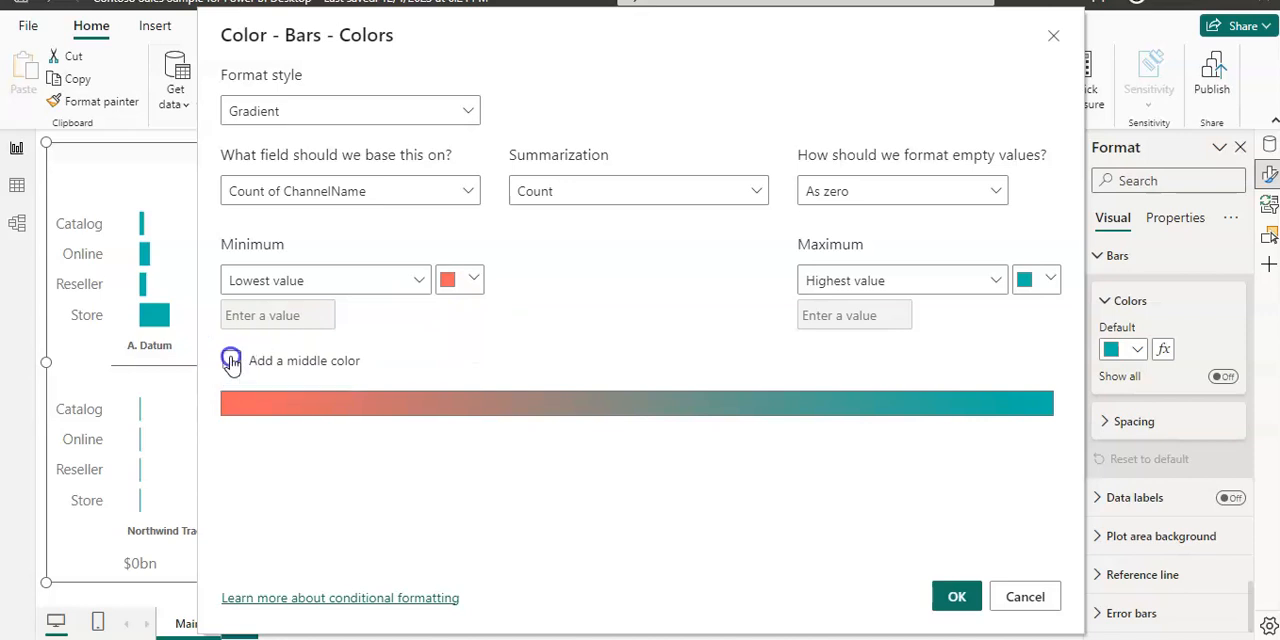
Step: Choose a custom dark green for the gradient's maximum color and apply the conditional formatting to the bars
left_click(1050, 281)
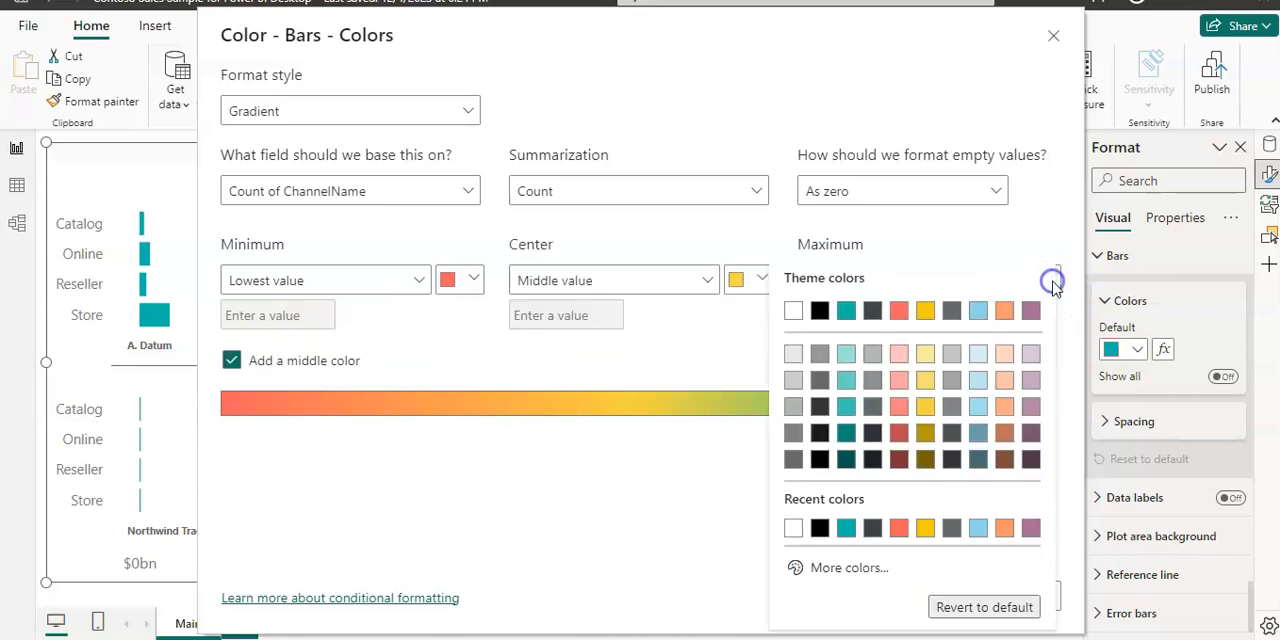
left_click(840, 567)
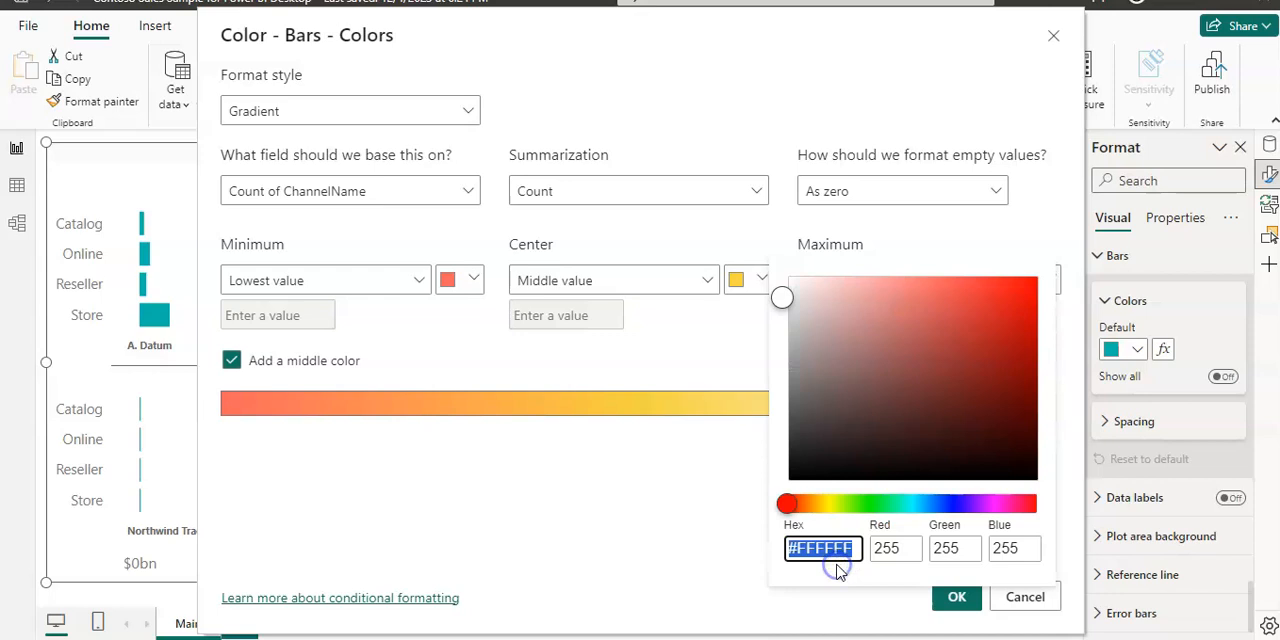
left_click(889, 505)
left_click(1030, 356)
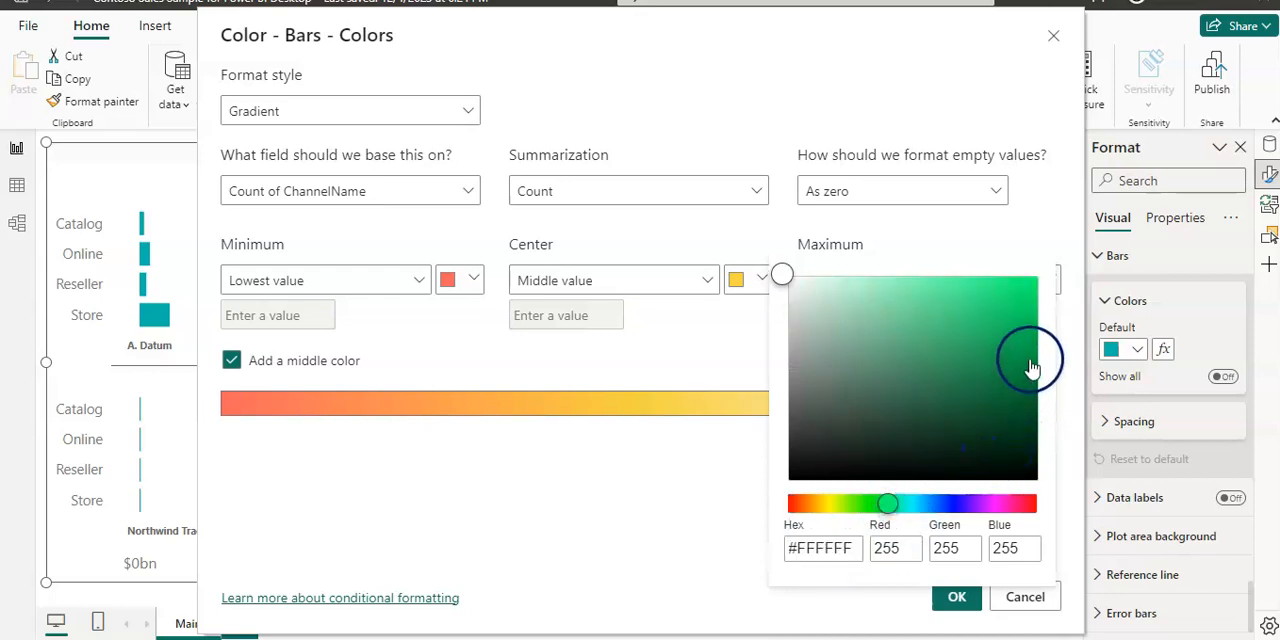
left_click(672, 522)
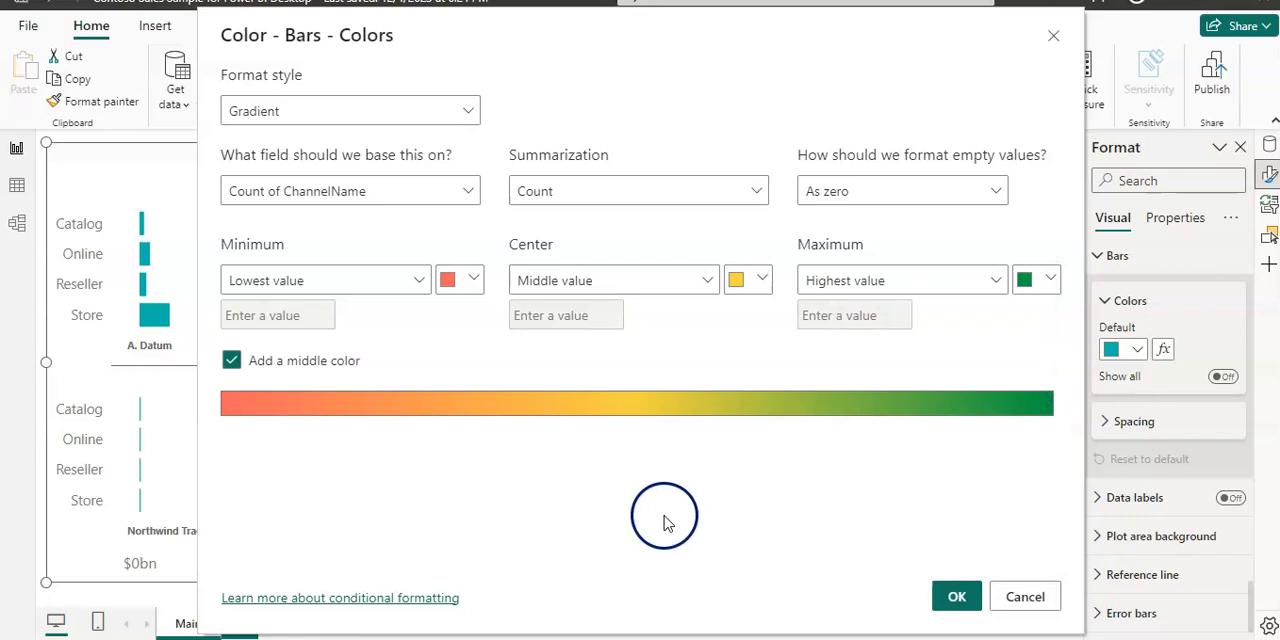
left_click(952, 597)
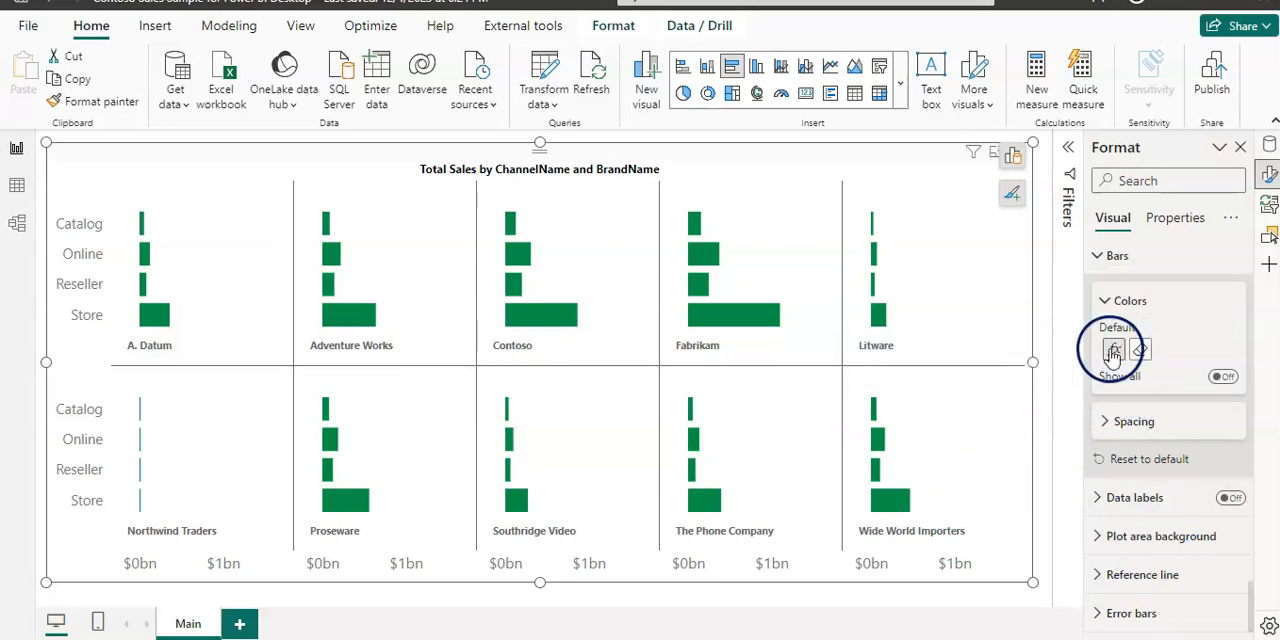
Step: Base the bars' gradient on the Total Sales measure from the Sales table and apply it
left_click(421, 320)
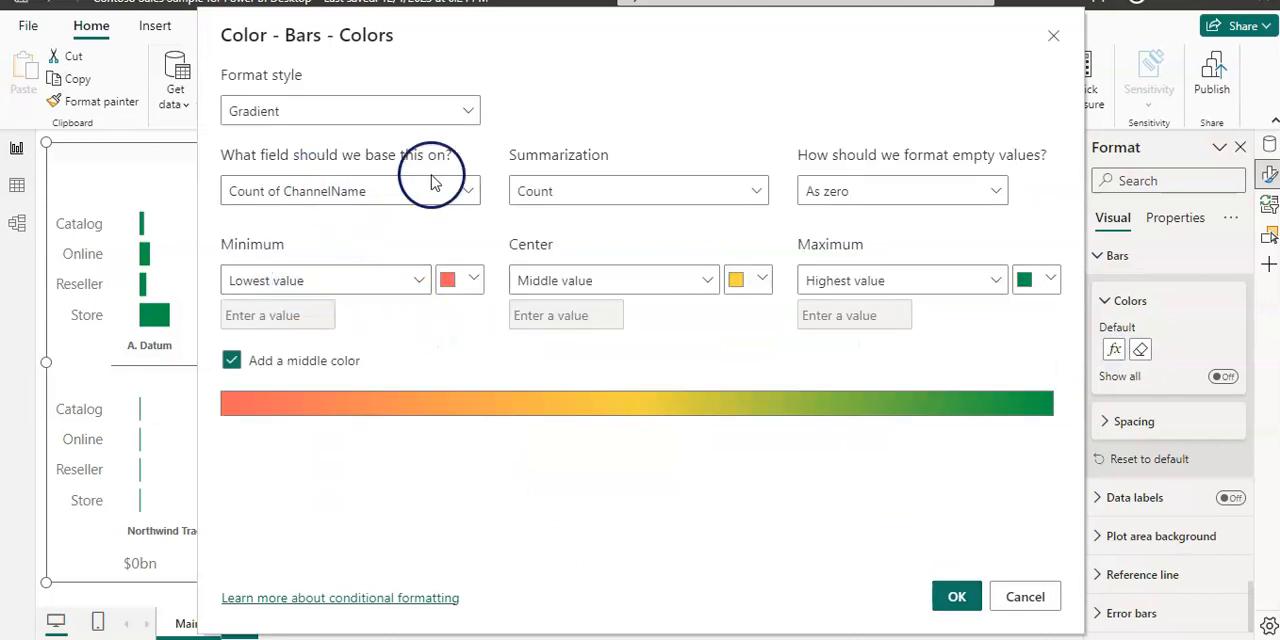
left_click(470, 190)
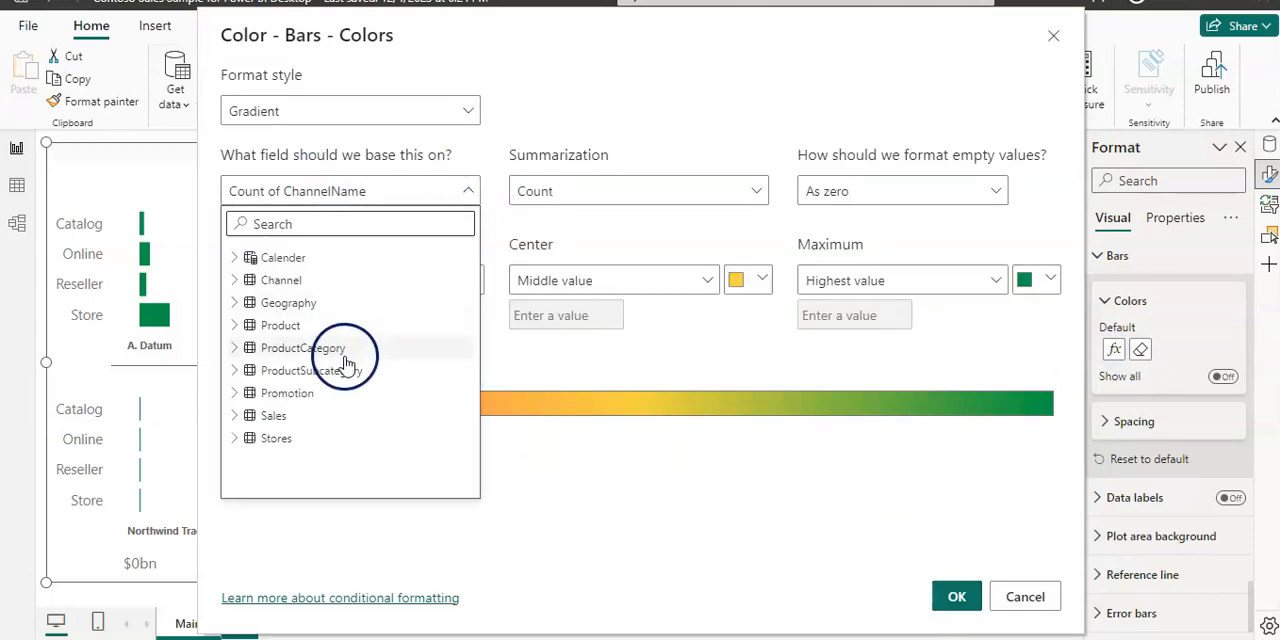
left_click(235, 418)
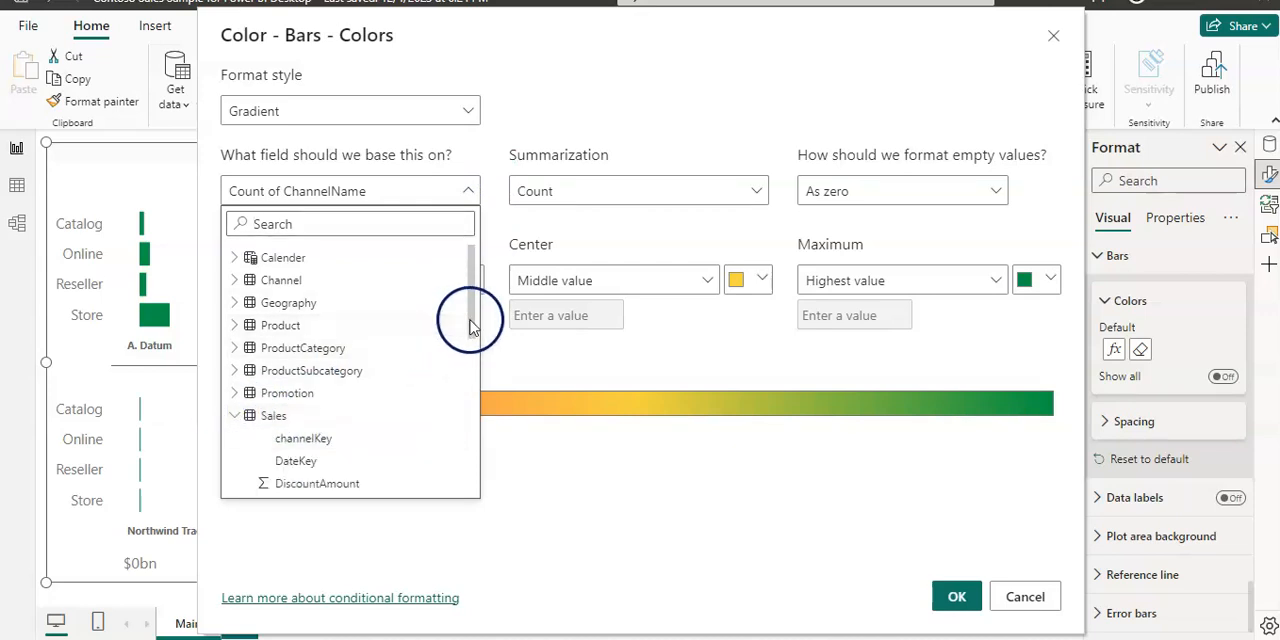
left_click_drag(470, 327, 455, 470)
left_click(330, 410)
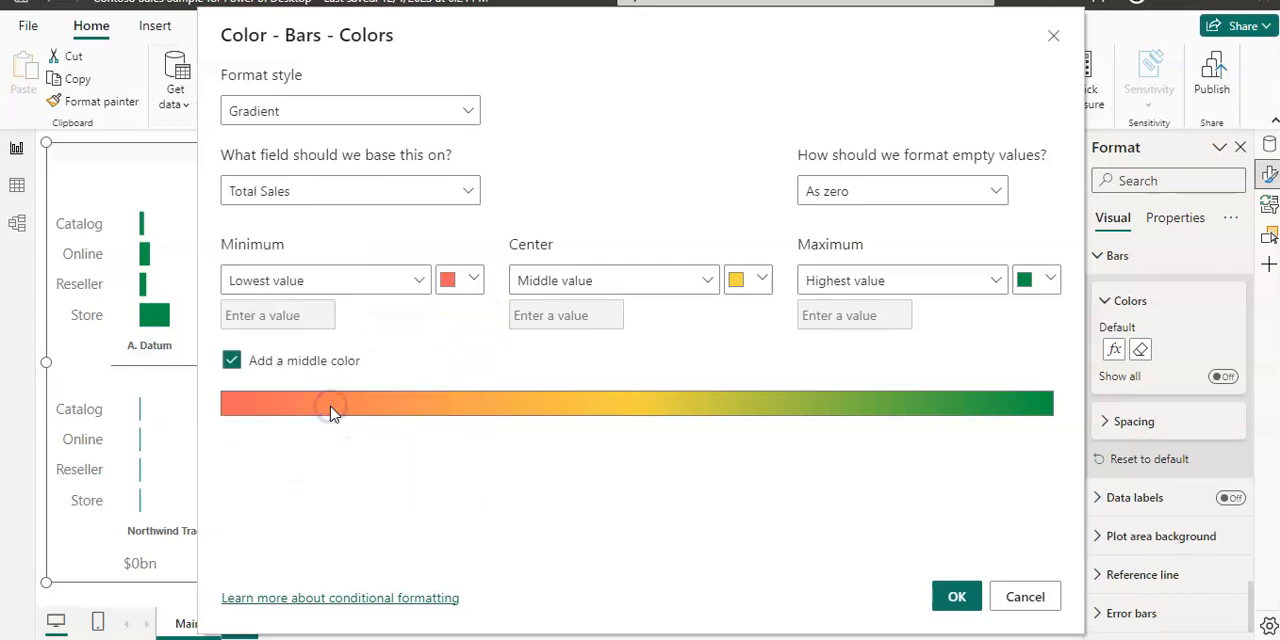
left_click(955, 596)
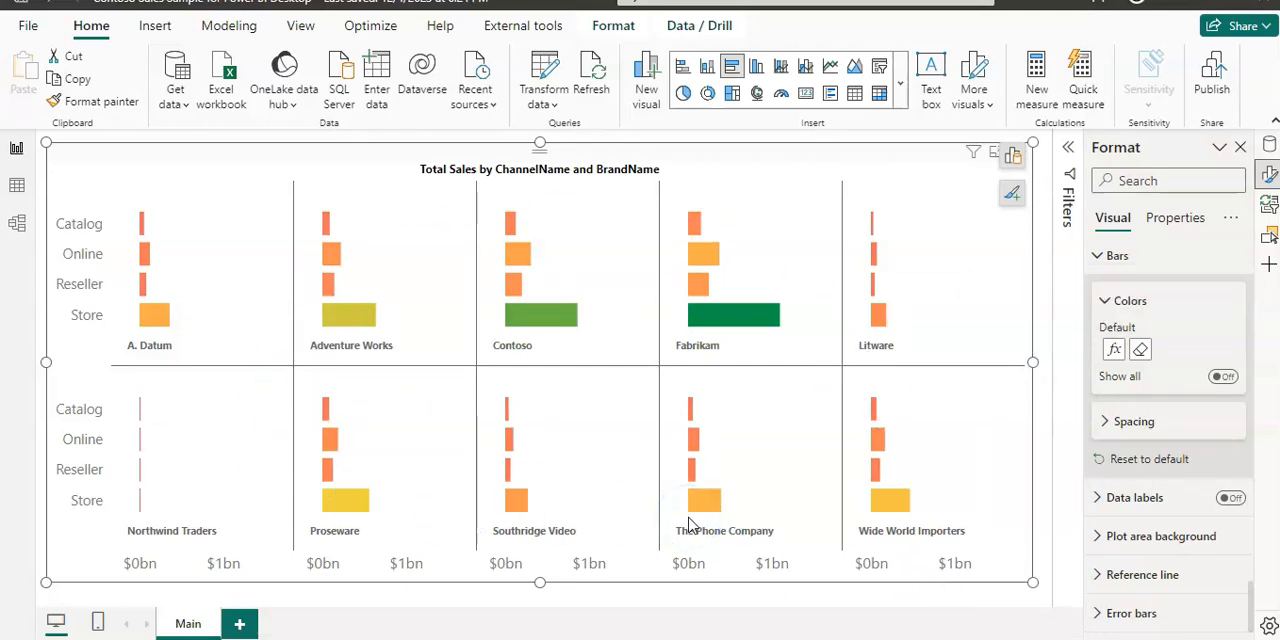
Step: Turn on data labels for the bars and set the font size of their values to 10
left_click(1234, 499)
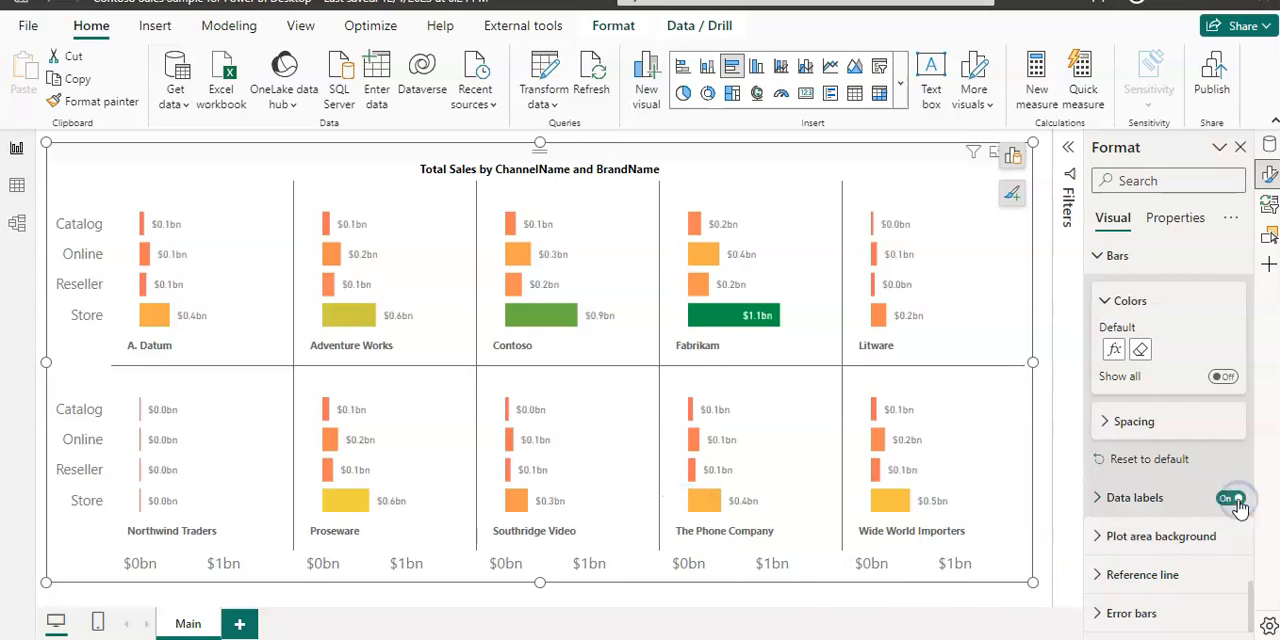
left_click(1098, 499)
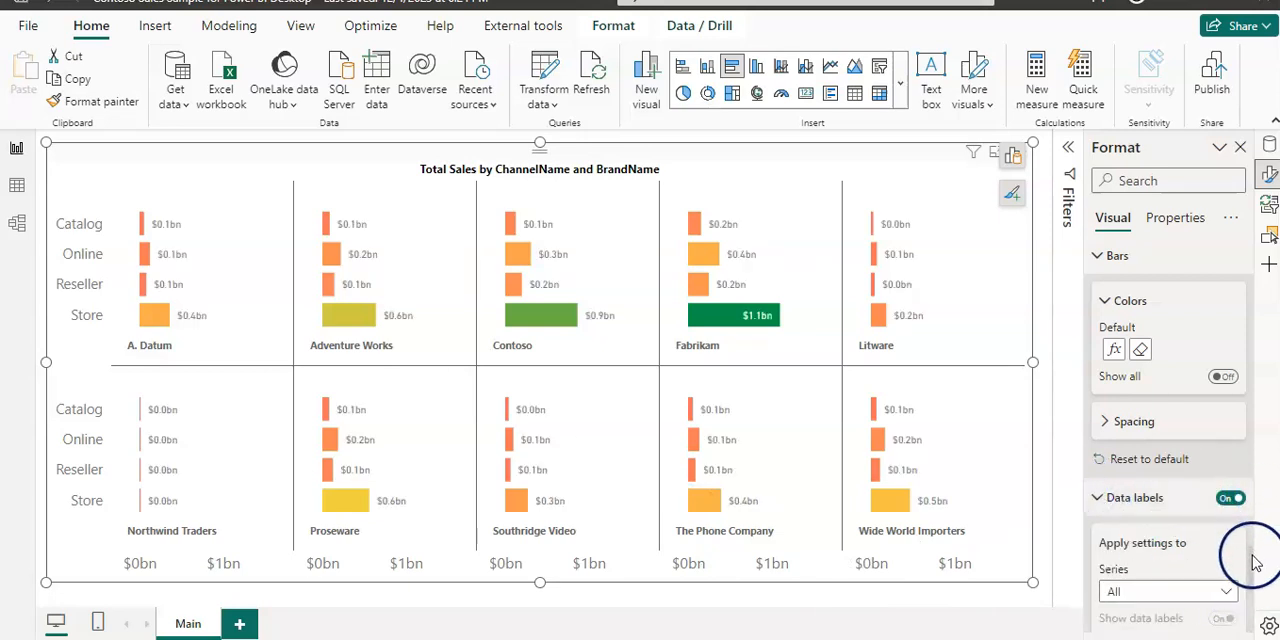
left_click_drag(1253, 560, 1253, 598)
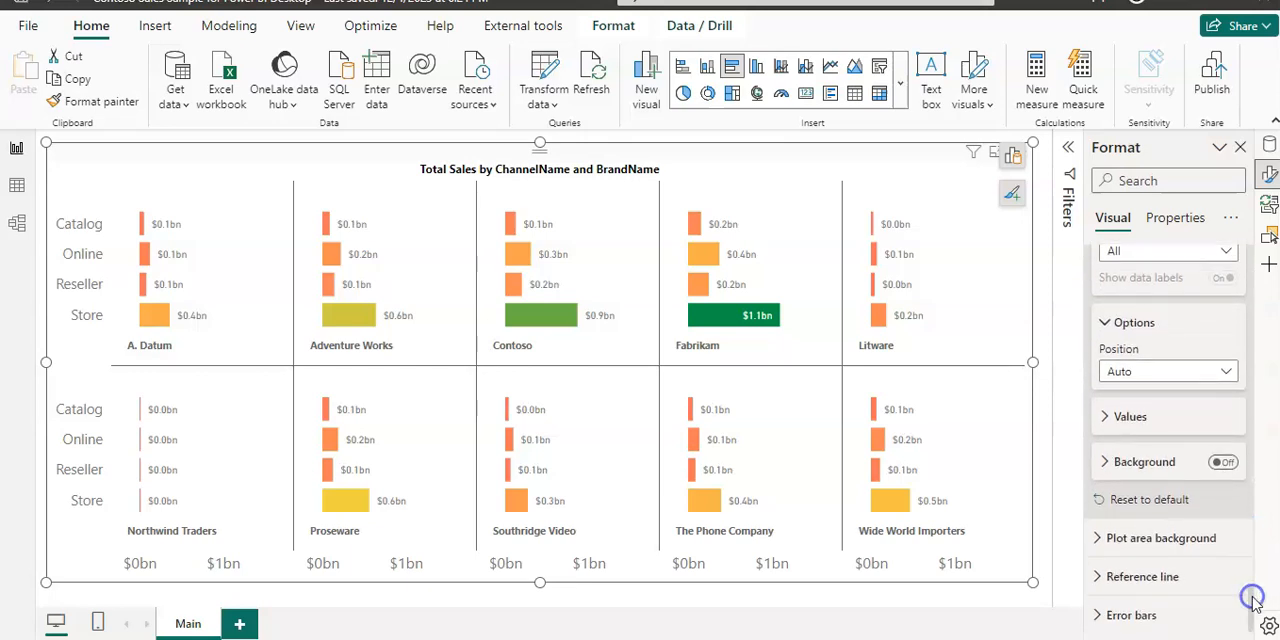
left_click(1105, 417)
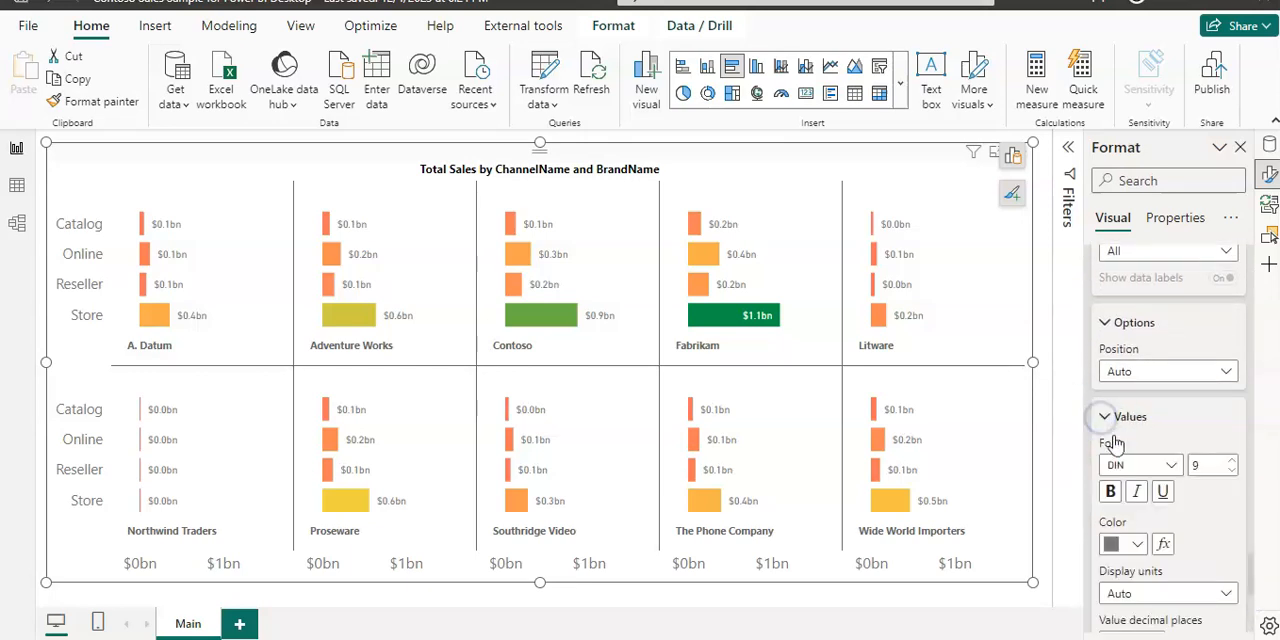
left_click(1232, 462)
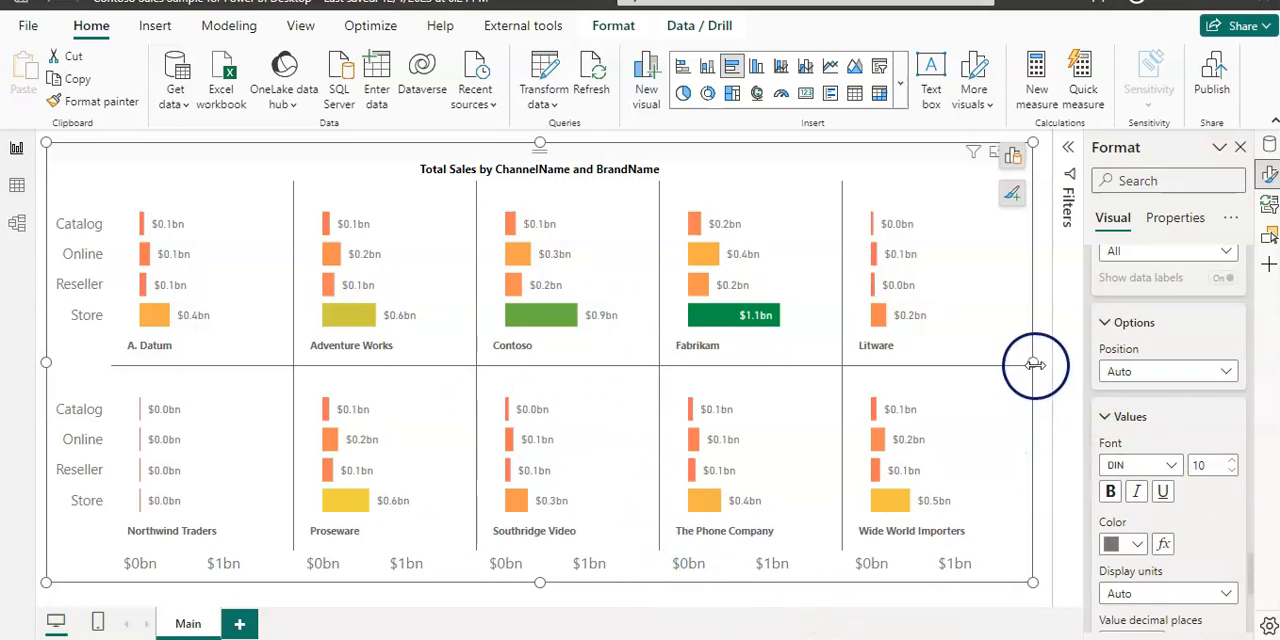
Step: Narrow the bar chart and insert a tall, narrow pie chart of the same height in the free space beside it
left_click_drag(968, 395, 900, 391)
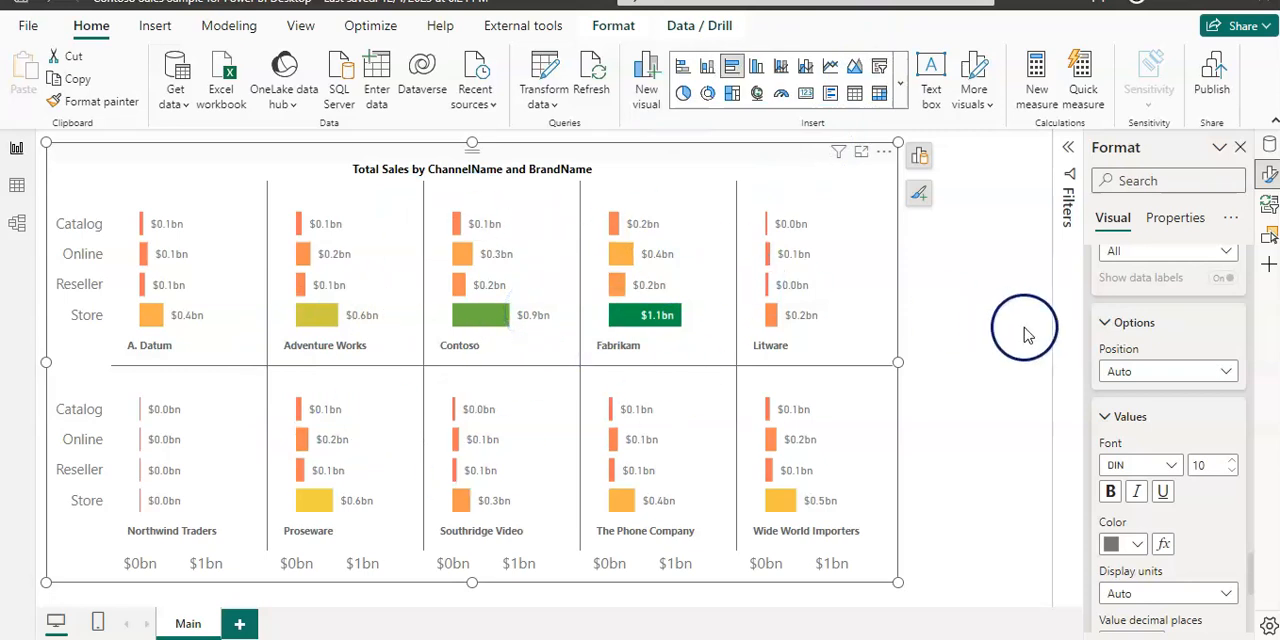
left_click(976, 334)
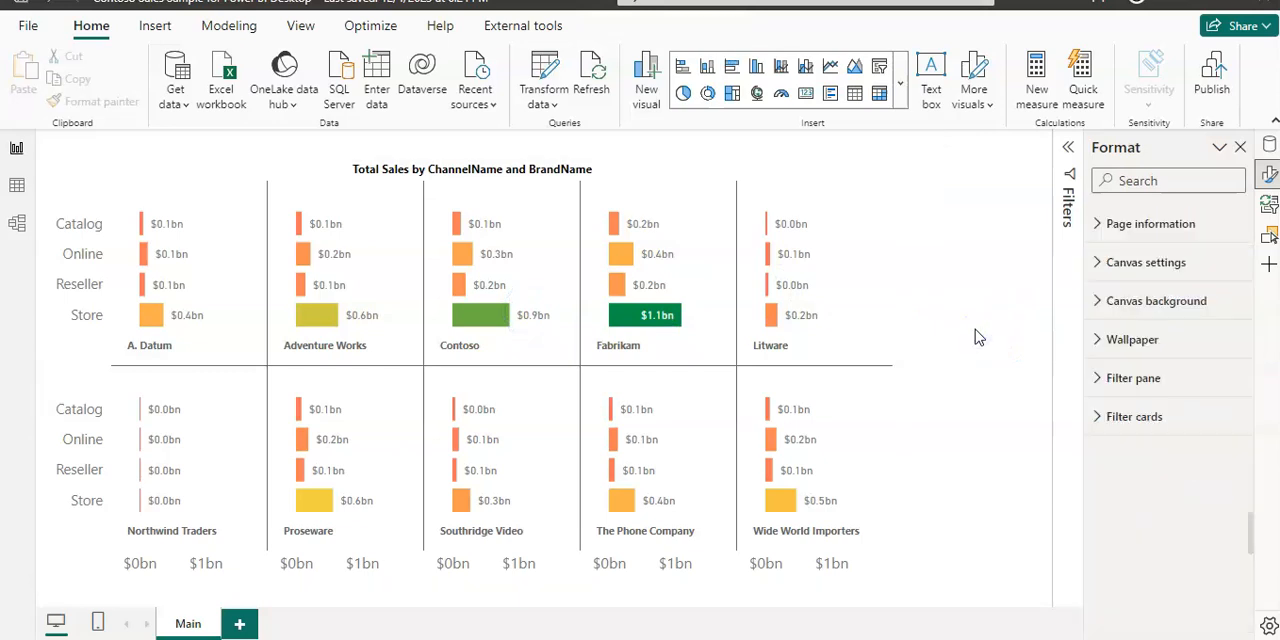
left_click(684, 93)
left_click_drag(361, 207, 946, 151)
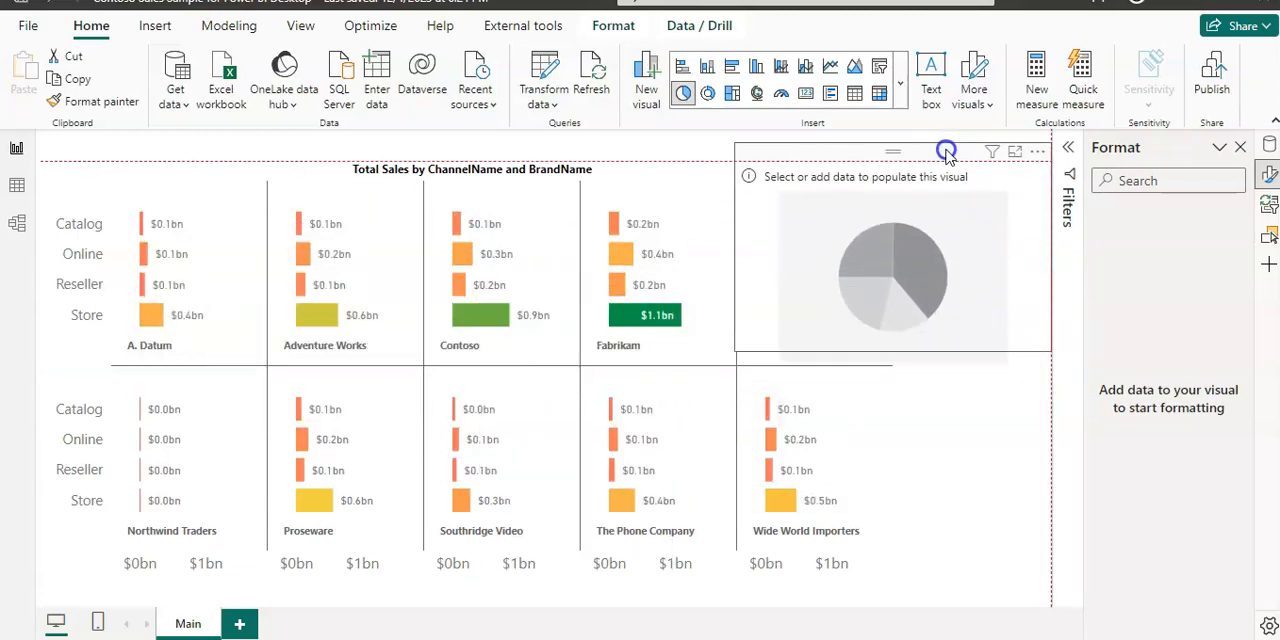
left_click_drag(894, 350, 900, 583)
left_click_drag(732, 361, 892, 370)
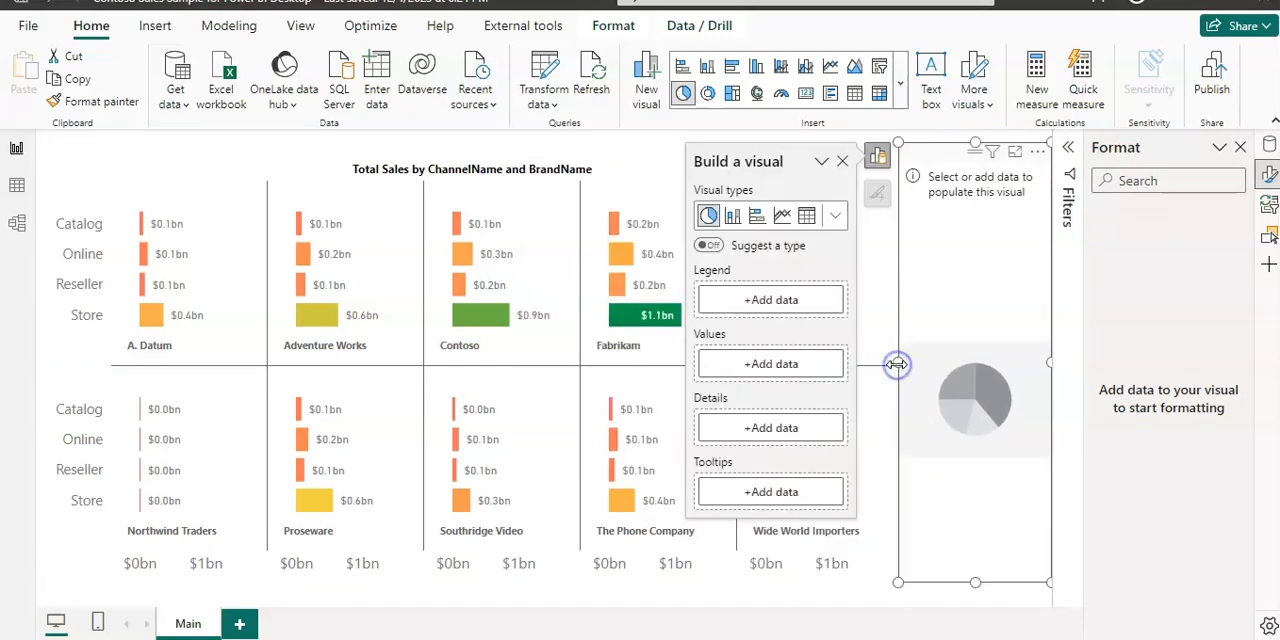
Step: Fill the pie chart with DiscountAmount from the Sales table as values and ContinentName from the Geography table as legend
left_click(756, 363)
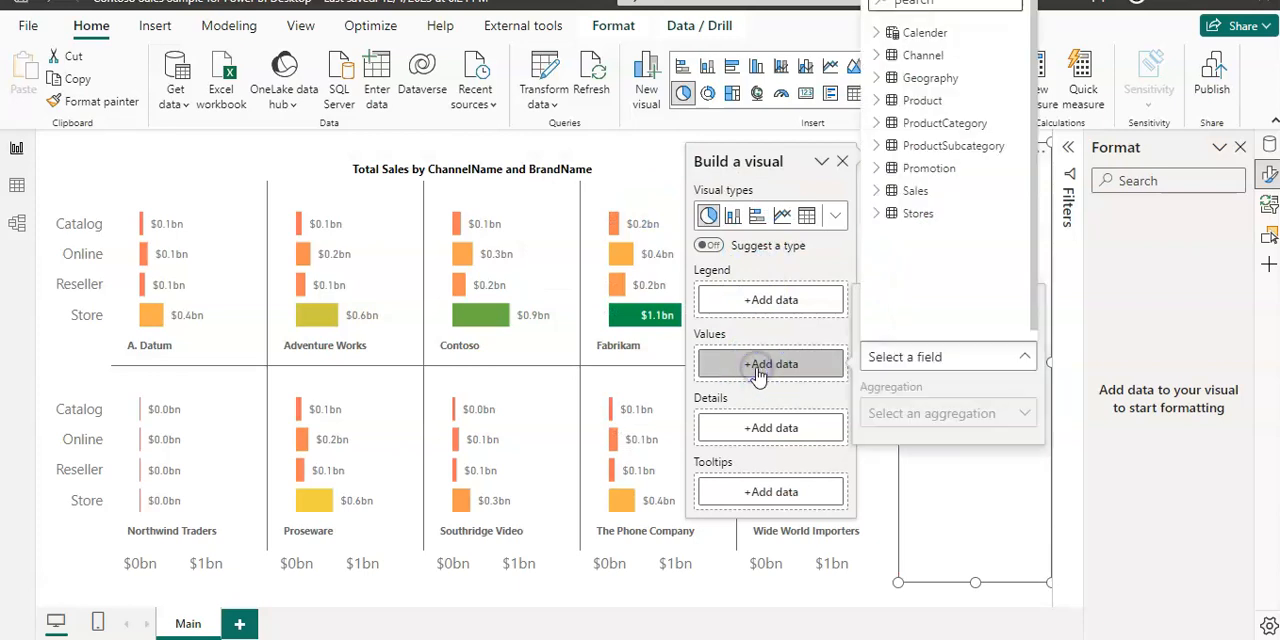
left_click(876, 190)
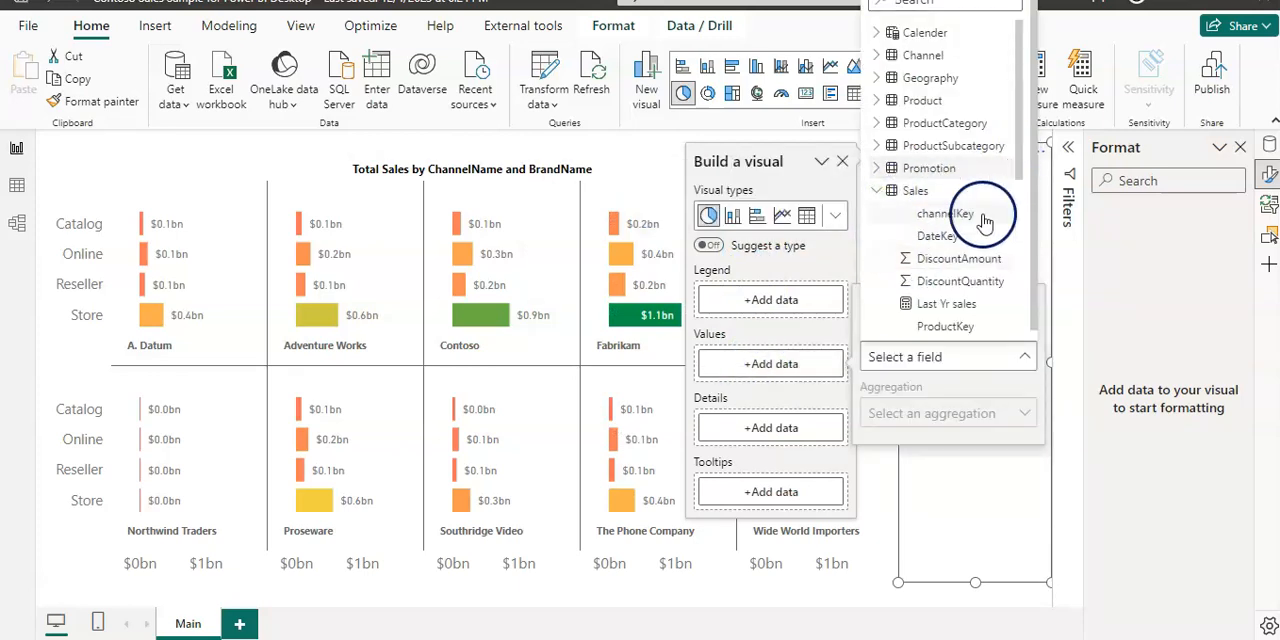
left_click(958, 258)
left_click(776, 298)
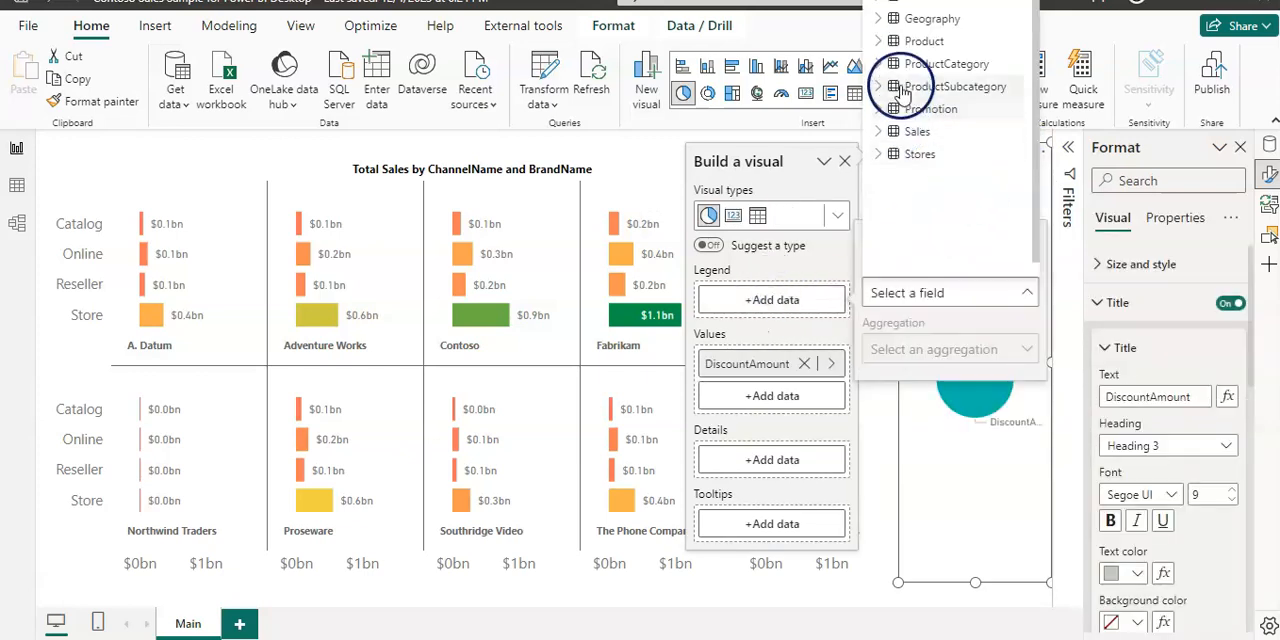
left_click(886, 22)
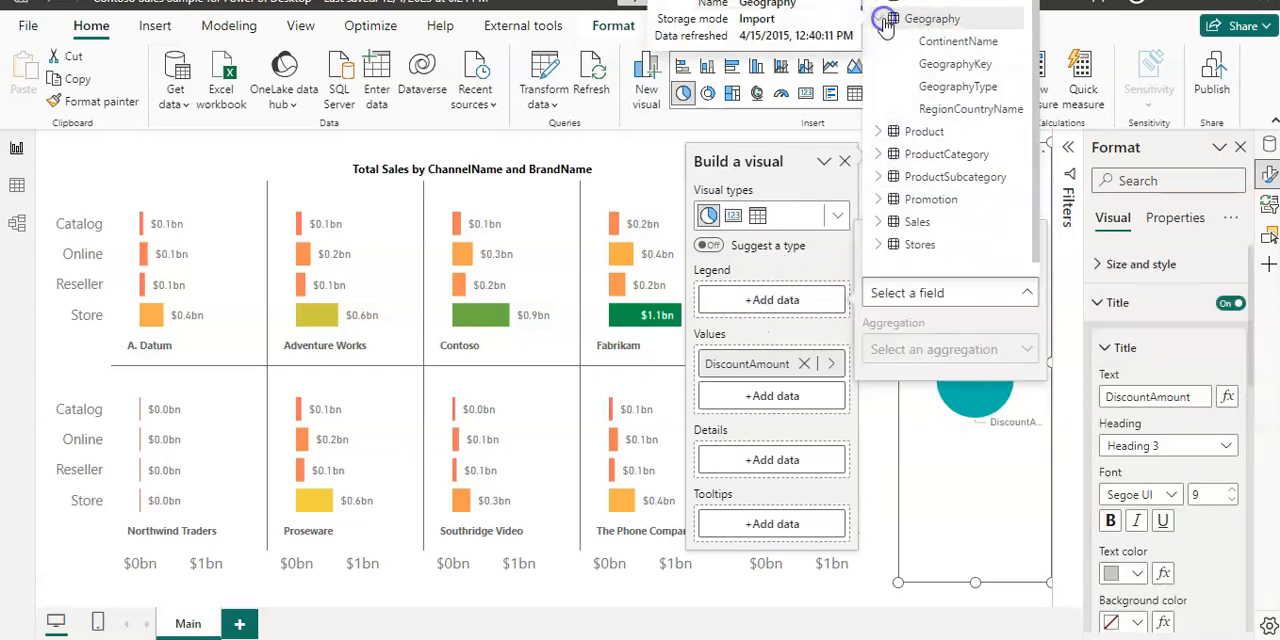
left_click(931, 42)
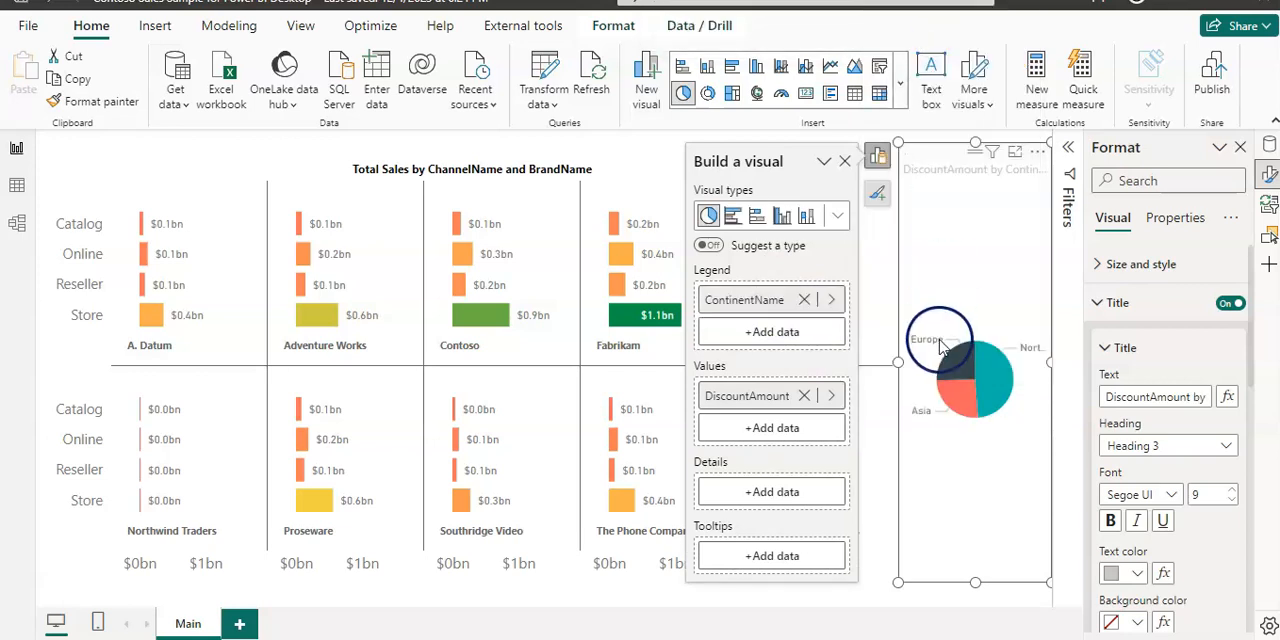
left_click(848, 162)
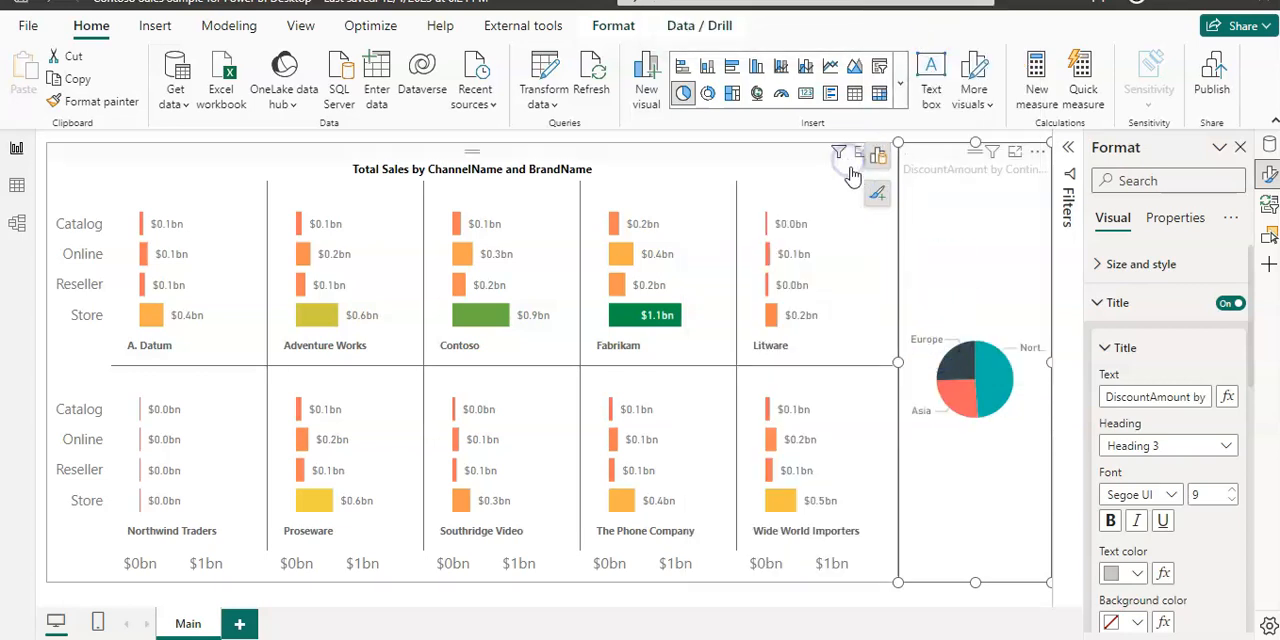
Step: Test cross-highlighting with the pie chart's teal slice and with Fabrikam's Store bar, clearing each selection
left_click(998, 385)
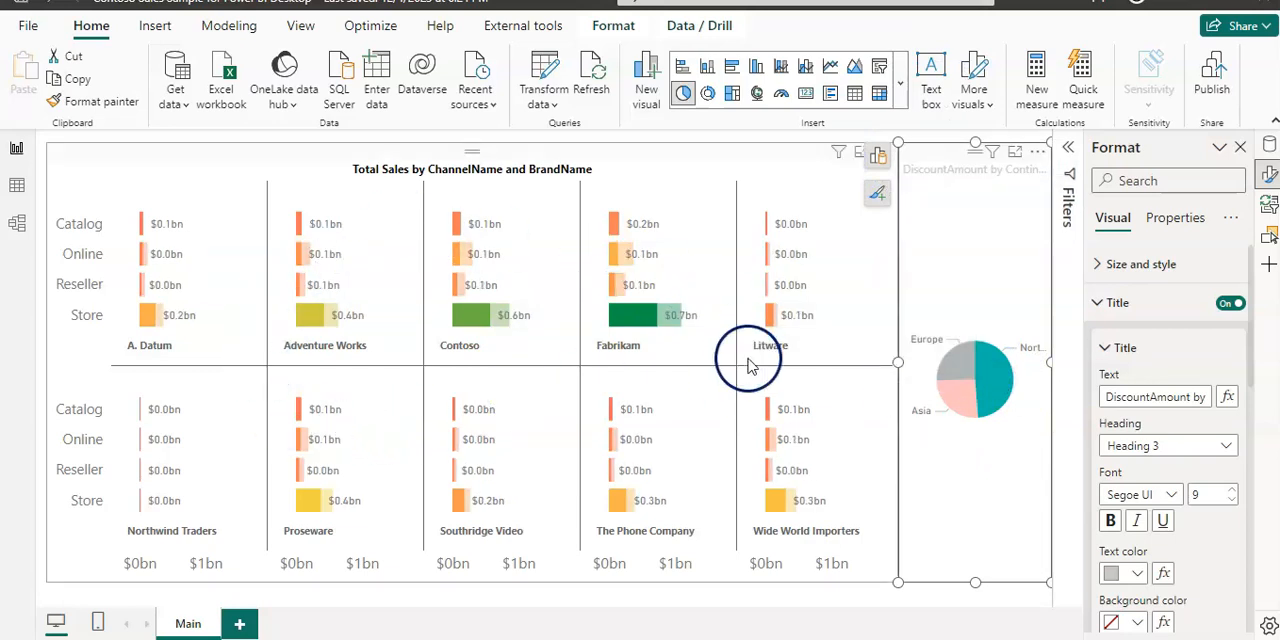
left_click(1005, 470)
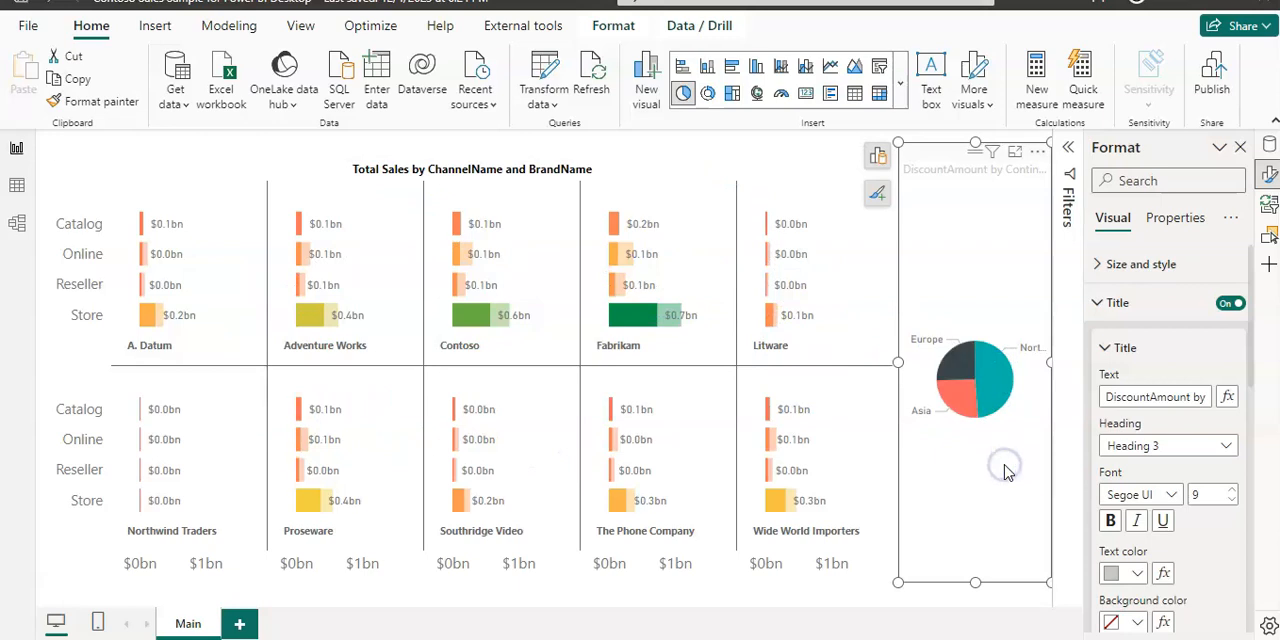
left_click(657, 316)
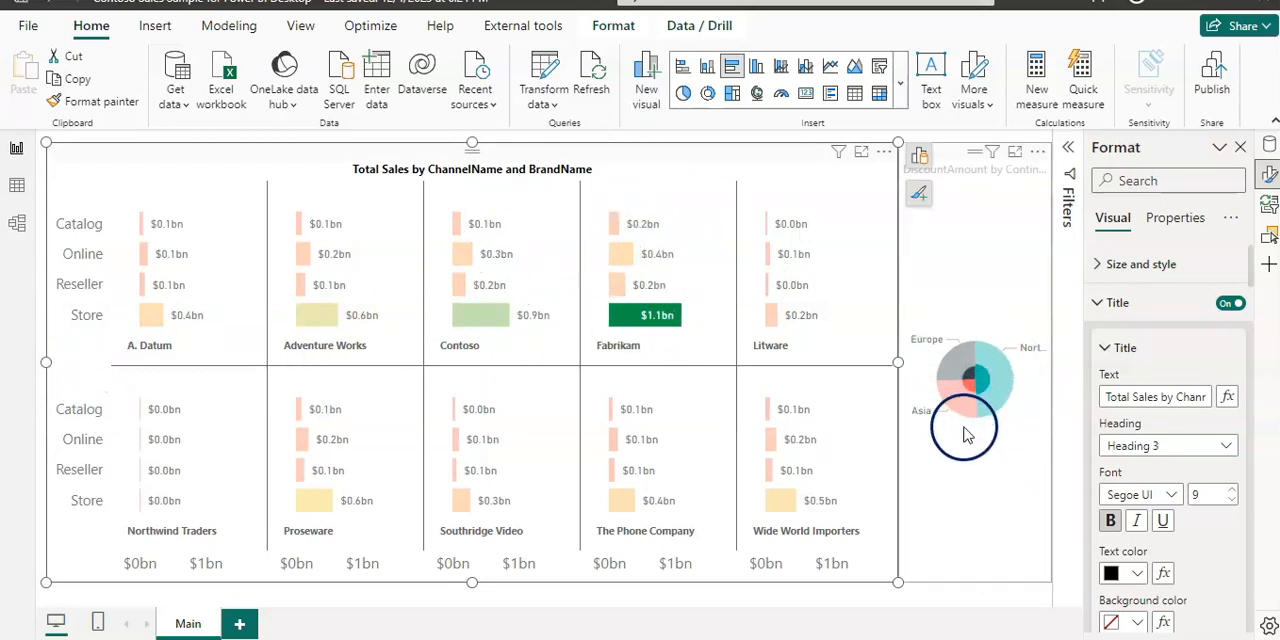
left_click(621, 188)
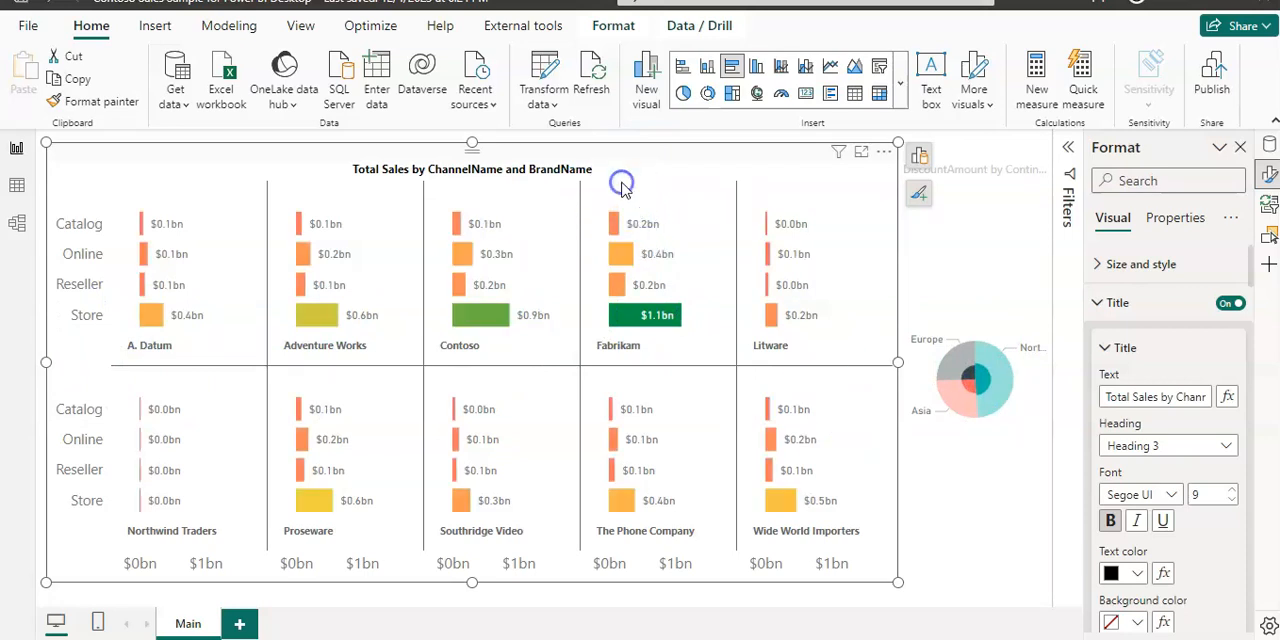
Step: Test highlighting by the Store channel label and by the A. Datum brand header in the bar chart, clearing each selection
left_click(80, 318)
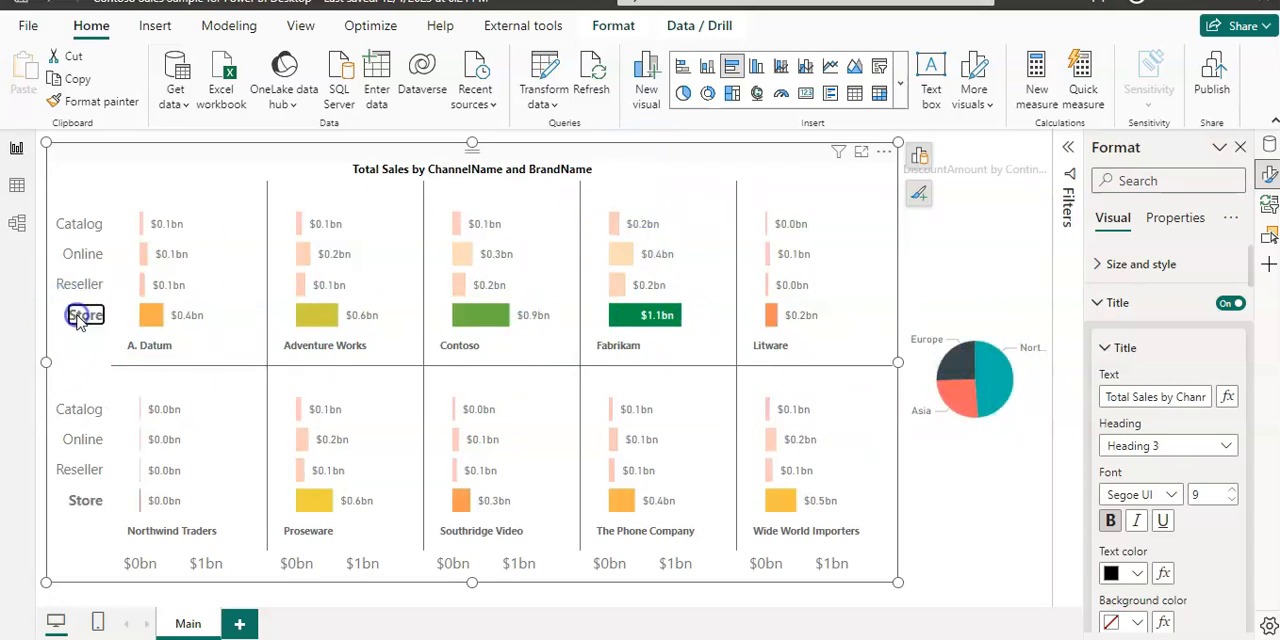
left_click(108, 190)
left_click(147, 352)
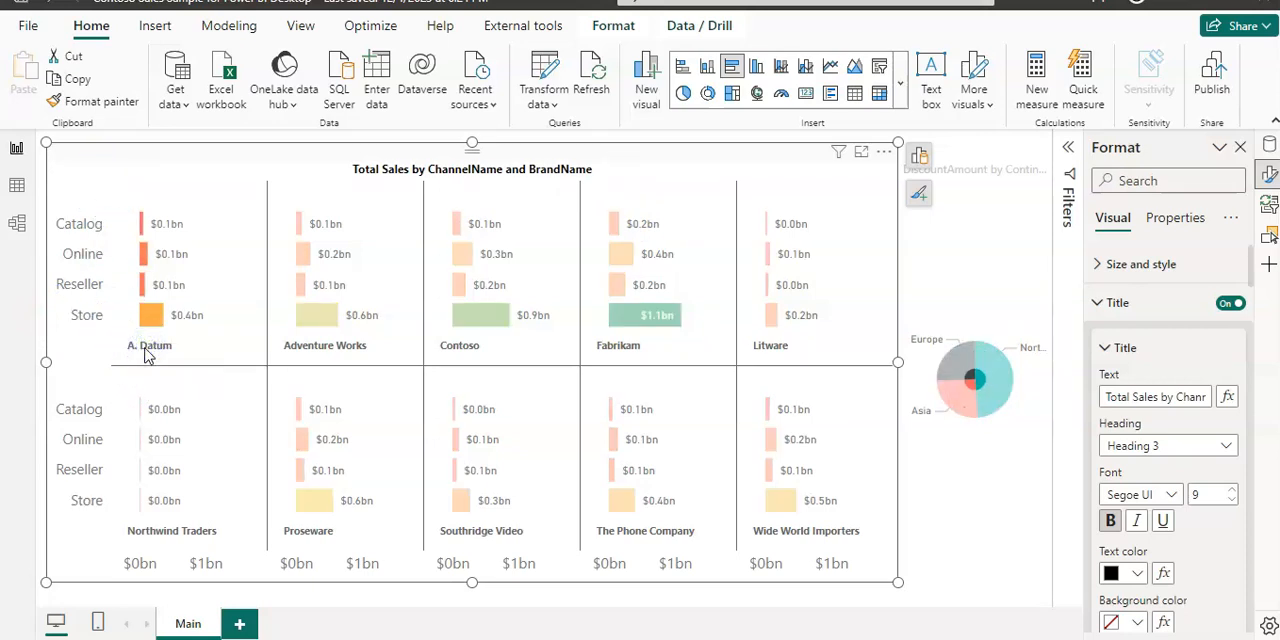
left_click(229, 213)
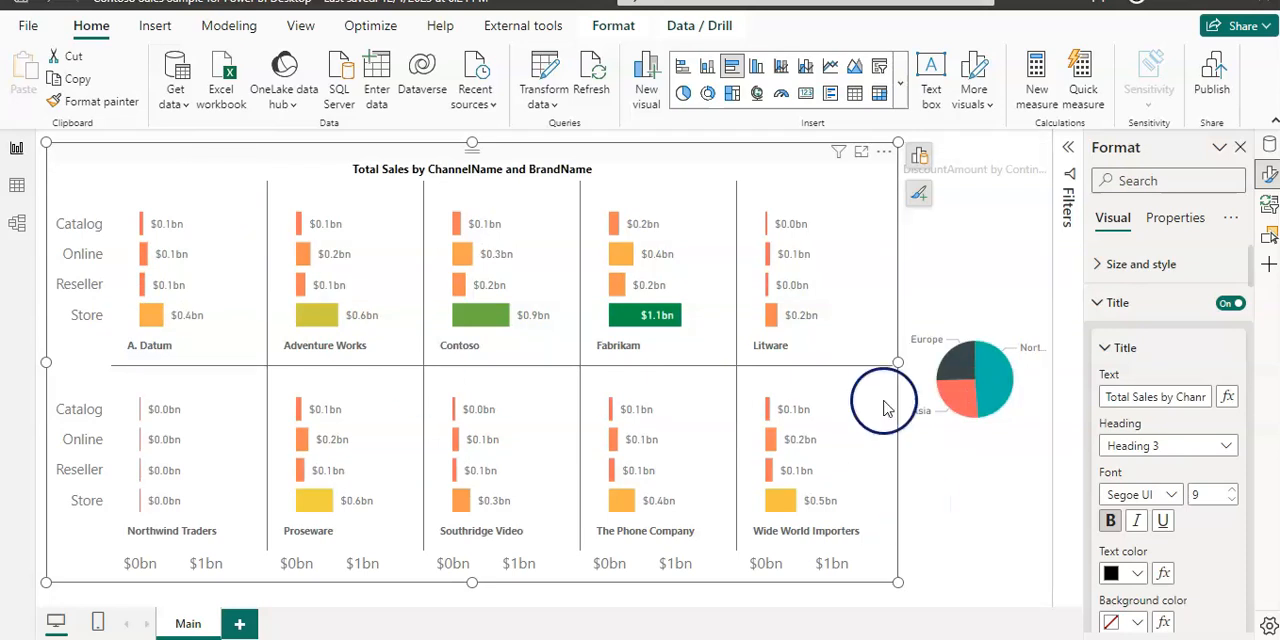
Step: Narrow the bar chart slightly on the side facing the pie chart to free more space between them
left_click_drag(885, 363, 846, 360)
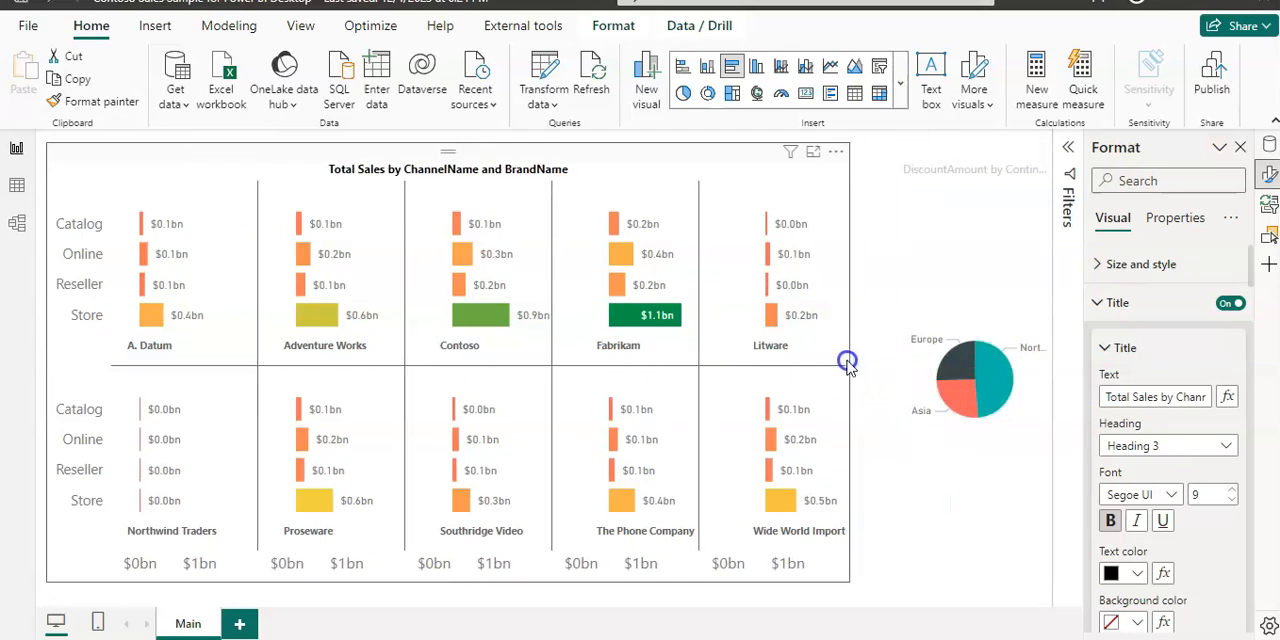